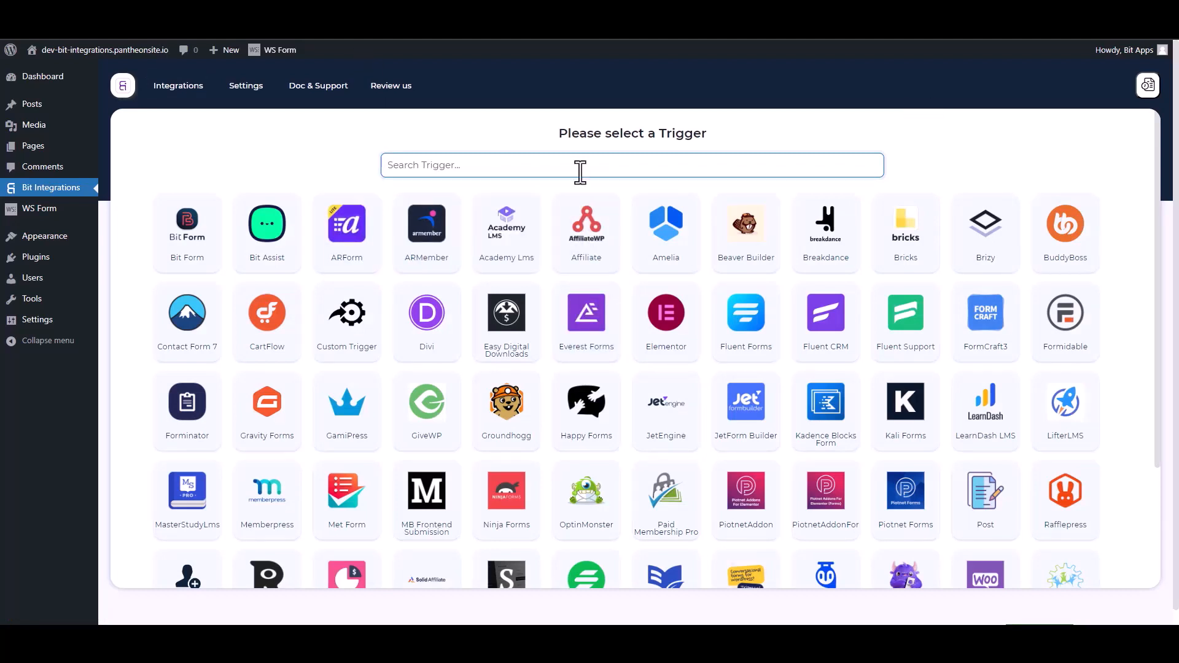
Step: Search 'ws' in the trigger list and pick WS Form as the trigger
{"action": "type", "text": "ws"}
{"action": "left_click", "coordinate": [618, 246]}
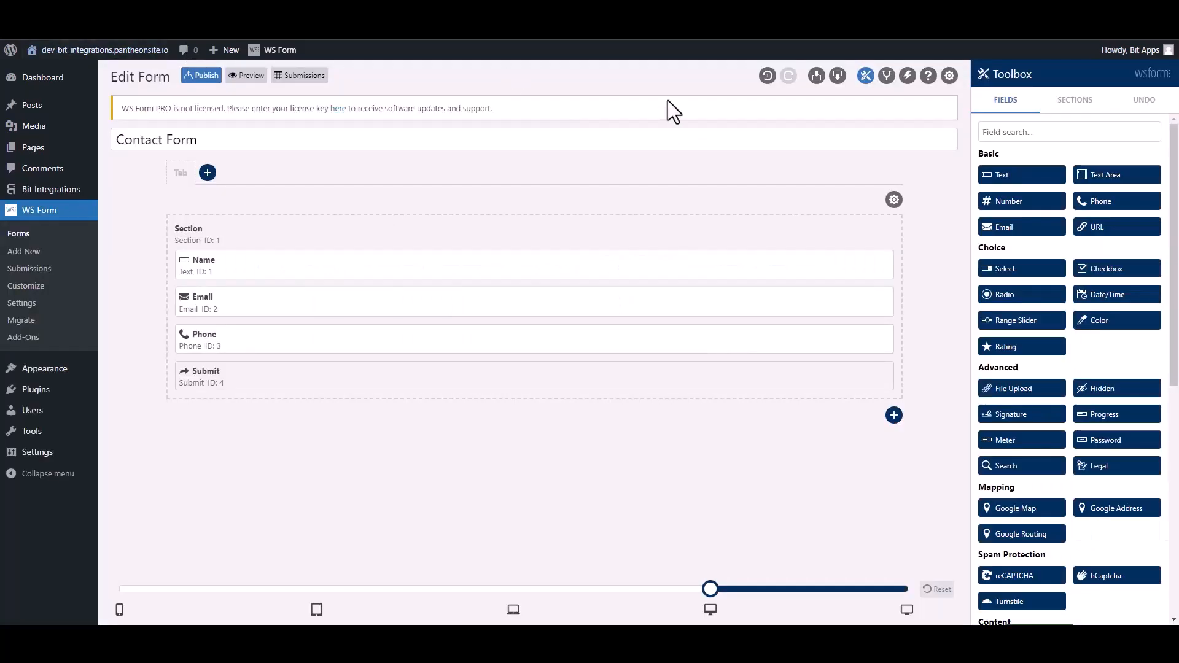
Step: Add a 'Bit Integrations' form action that runs a WordPress hook of type Action
{"action": "left_click", "coordinate": [906, 78]}
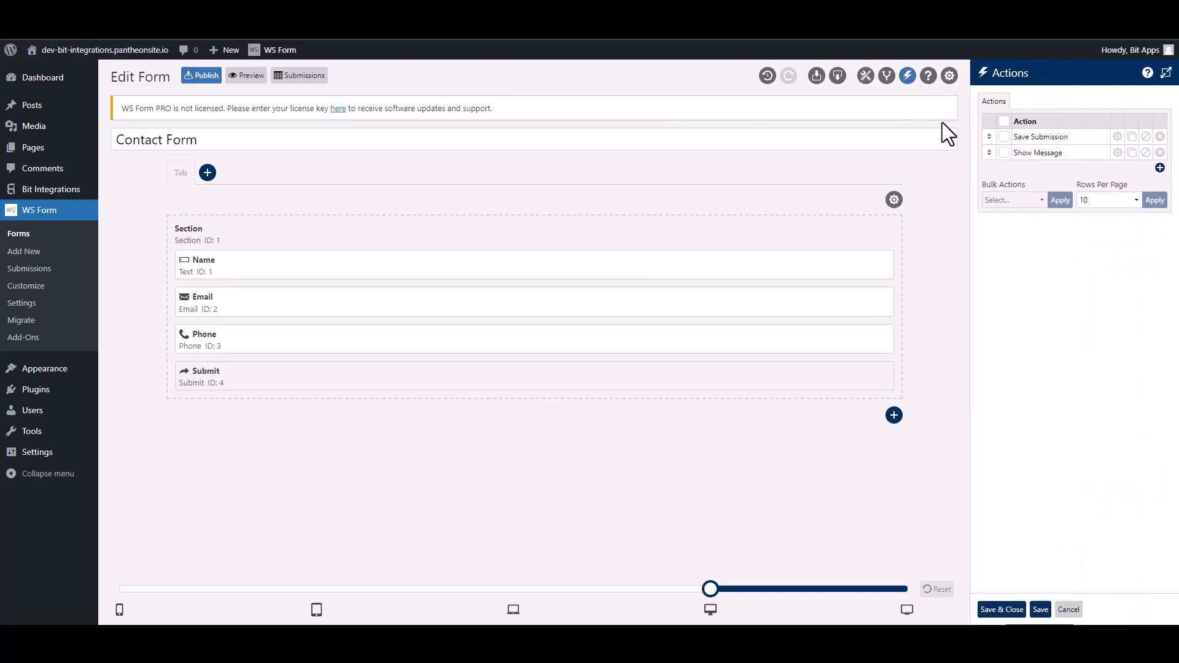
{"action": "left_click", "coordinate": [1159, 168]}
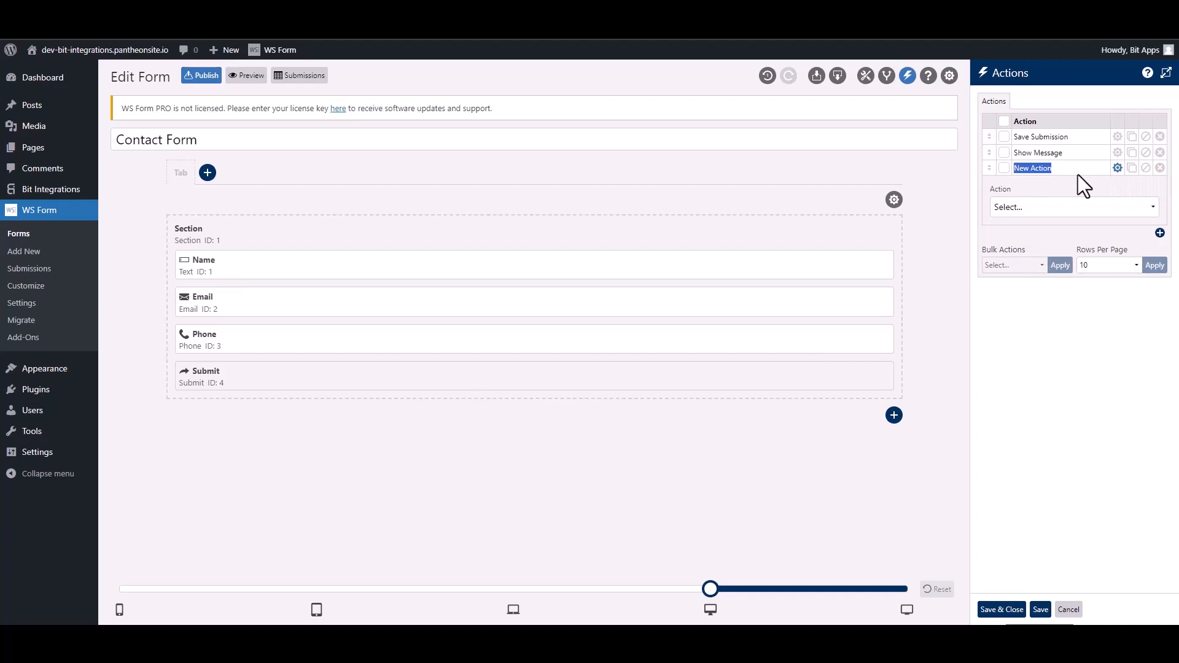
{"action": "type", "text": "Bit Integra"}
{"action": "left_click", "coordinate": [1056, 208]}
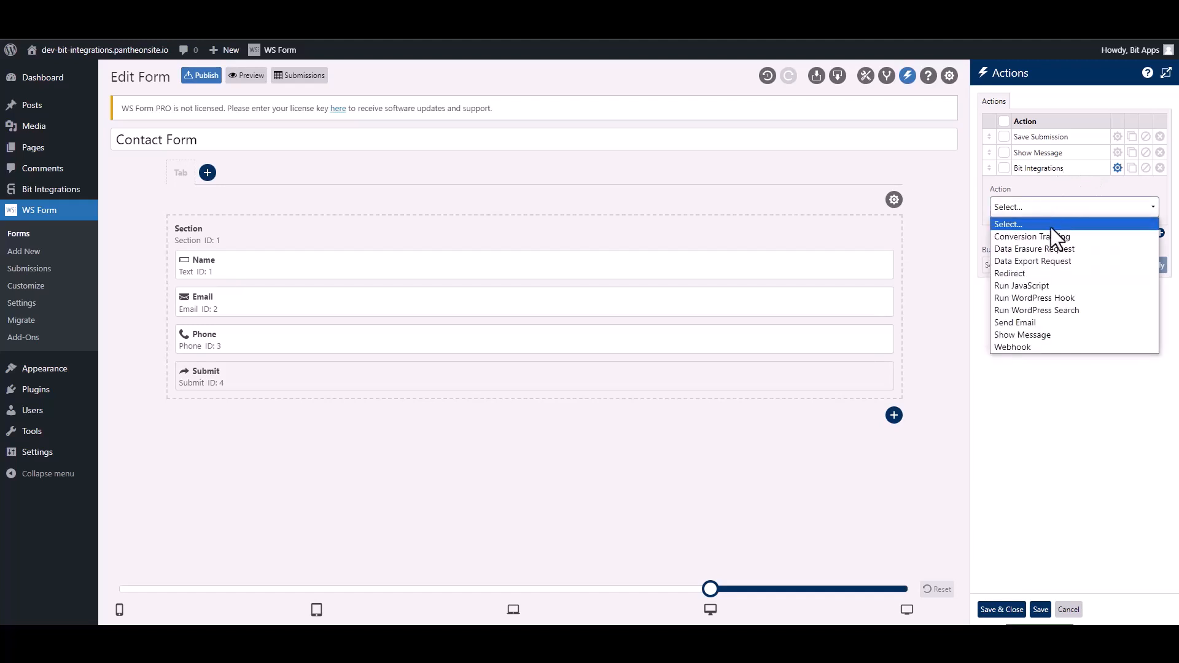
{"action": "left_click", "coordinate": [1069, 297]}
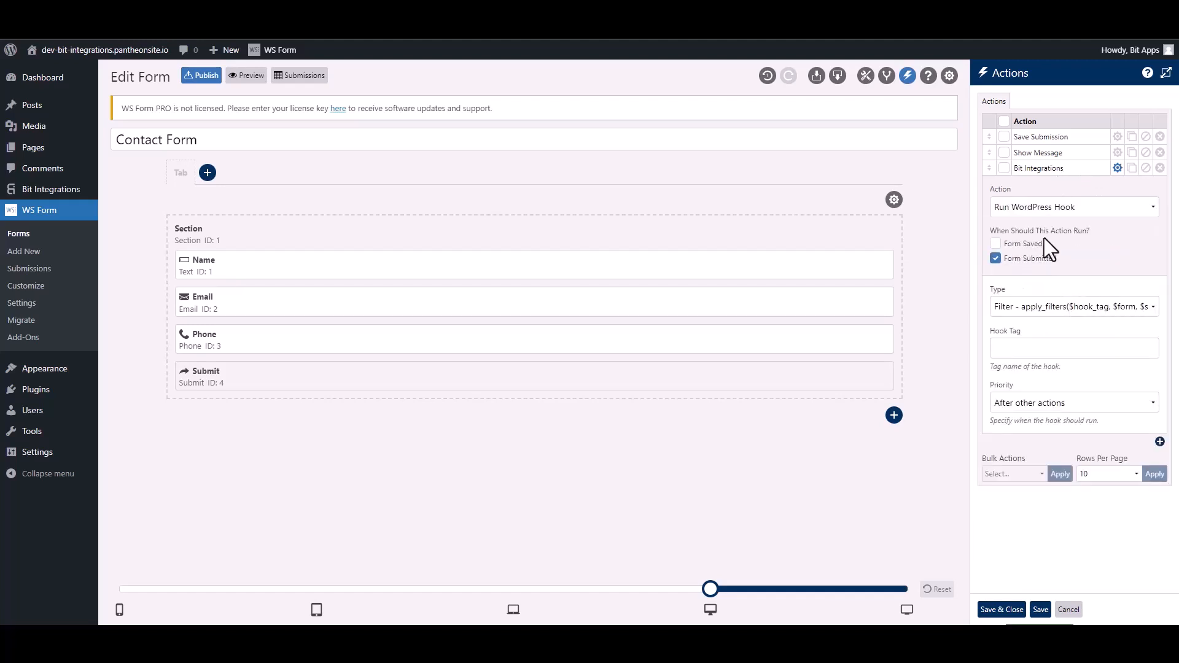
{"action": "left_click", "coordinate": [1026, 311]}
{"action": "left_click", "coordinate": [1024, 334]}
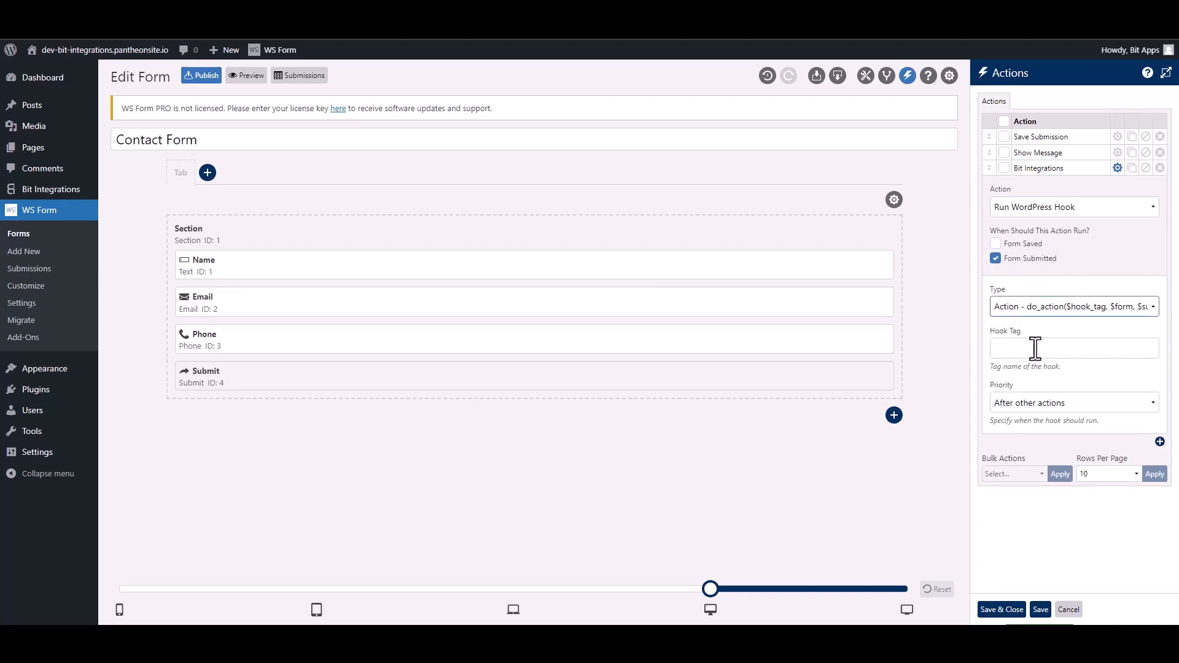
{"action": "left_click", "coordinate": [1035, 348]}
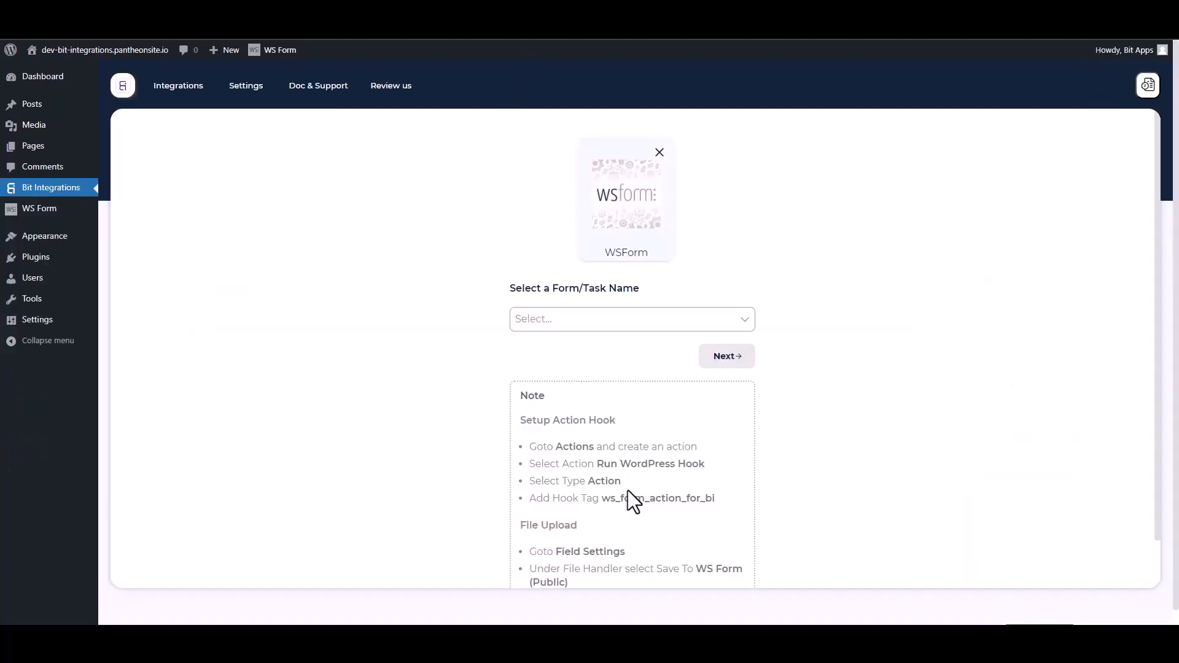
Step: Paste ws_form_action_for_bi from the note into Hook Tag and save and close the actions
{"action": "left_click_drag", "start_coordinate": [723, 505], "coordinate": [607, 498]}
{"action": "key", "text": "ctrl+c"}
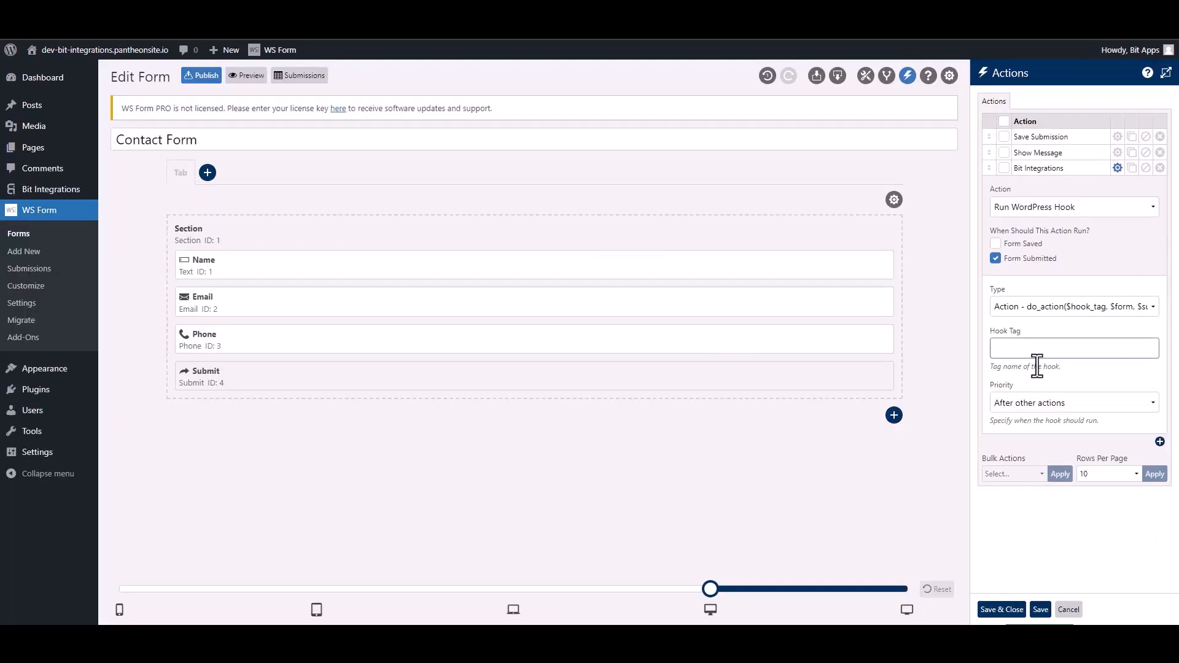
{"action": "left_click", "coordinate": [1034, 353]}
{"action": "key", "text": "ctrl+v"}
{"action": "left_click", "coordinate": [1007, 609]}
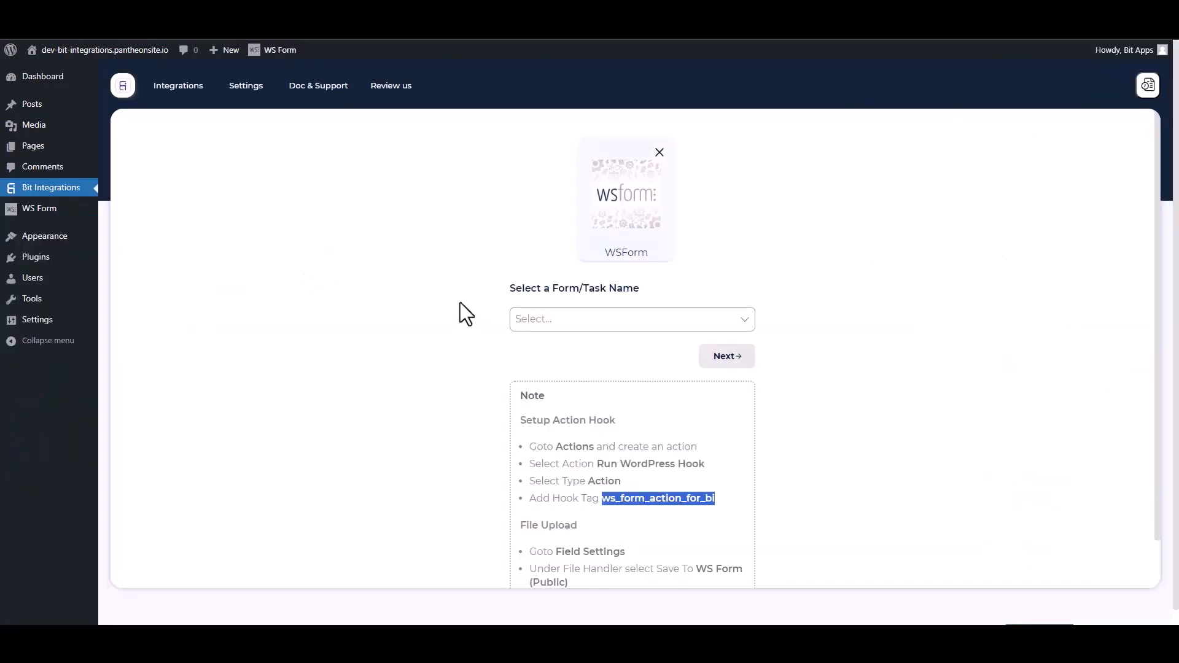
Step: Select Contact Form as the trigger form and continue to the action choice
{"action": "left_click", "coordinate": [436, 286]}
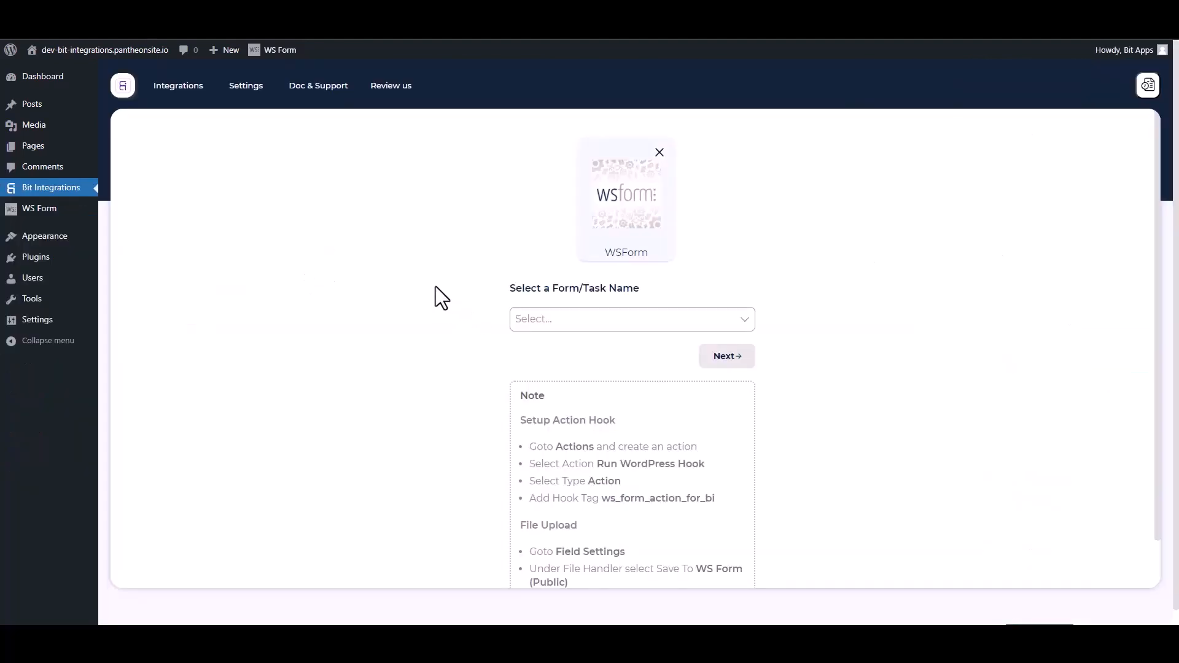
{"action": "left_click", "coordinate": [577, 320]}
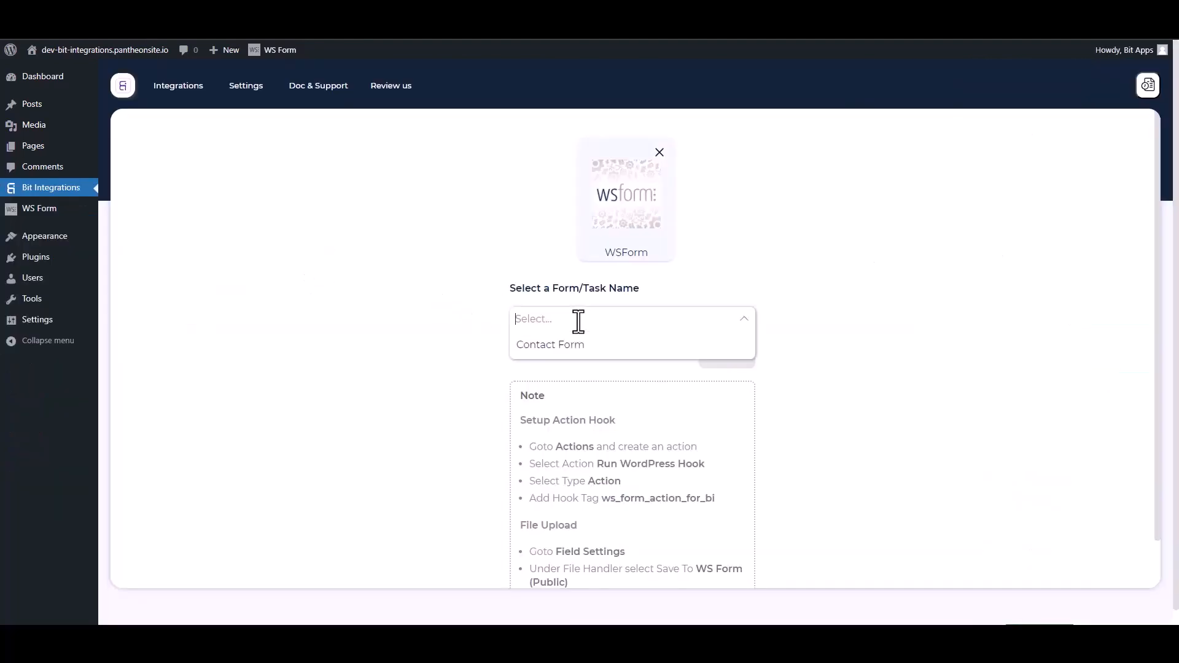
{"action": "left_click", "coordinate": [544, 344]}
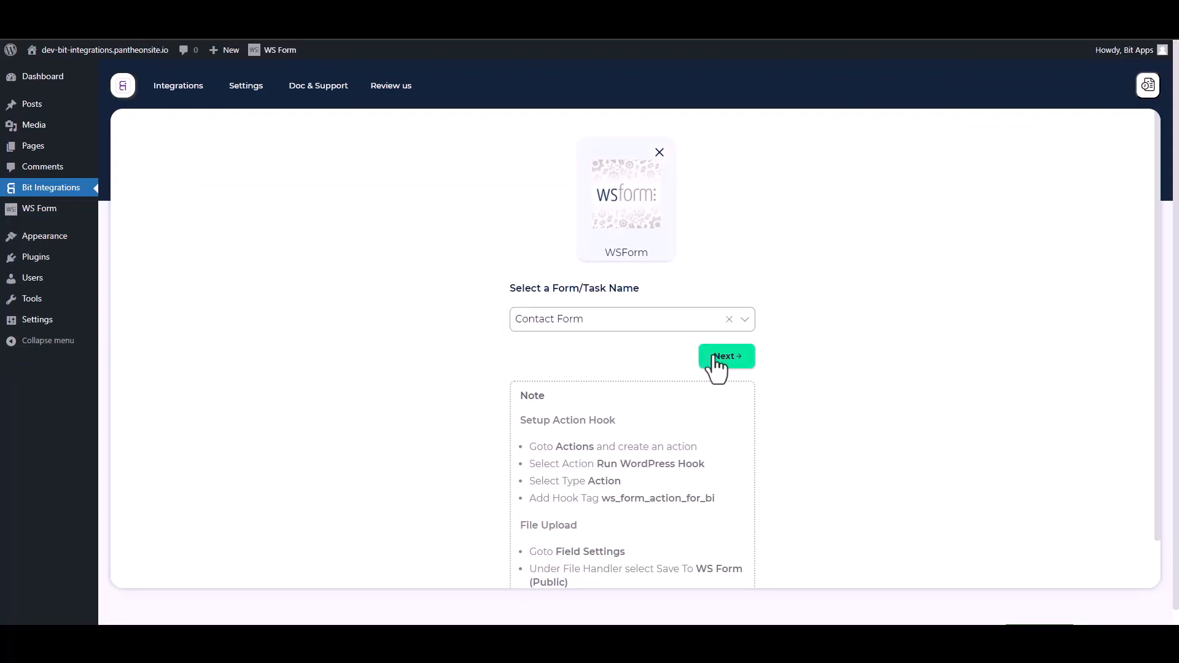
{"action": "left_click", "coordinate": [712, 361]}
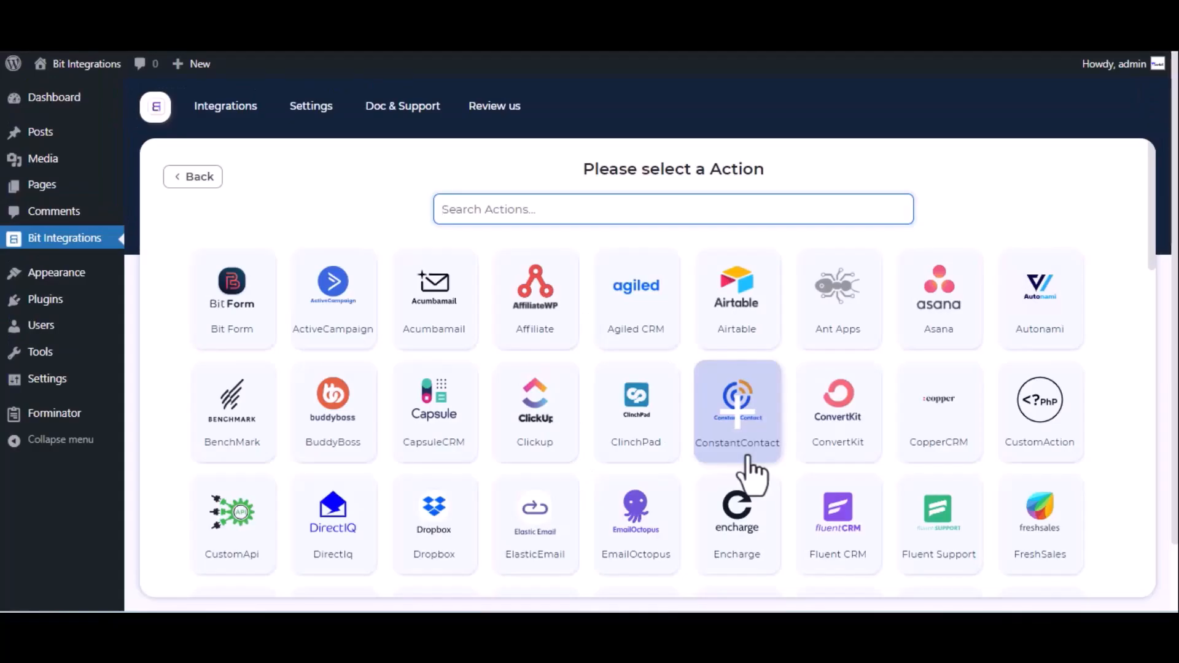
Step: Choose Notion as the action and start on its integration settings
{"action": "type", "text": "notion"}
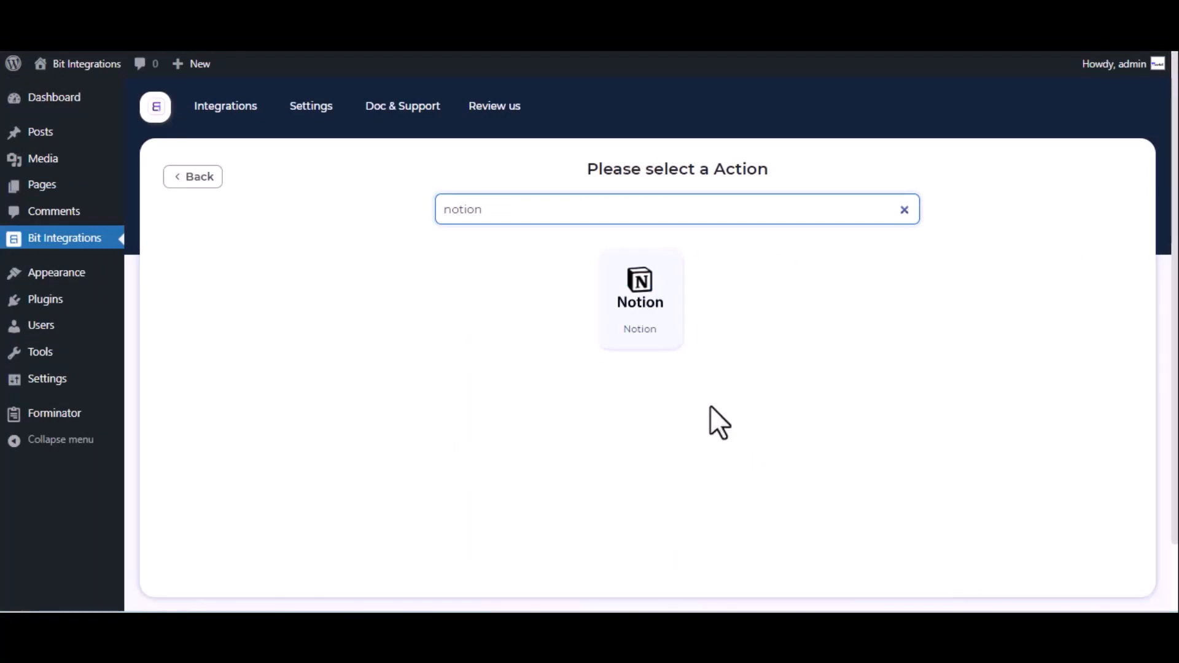
{"action": "left_click", "coordinate": [646, 293]}
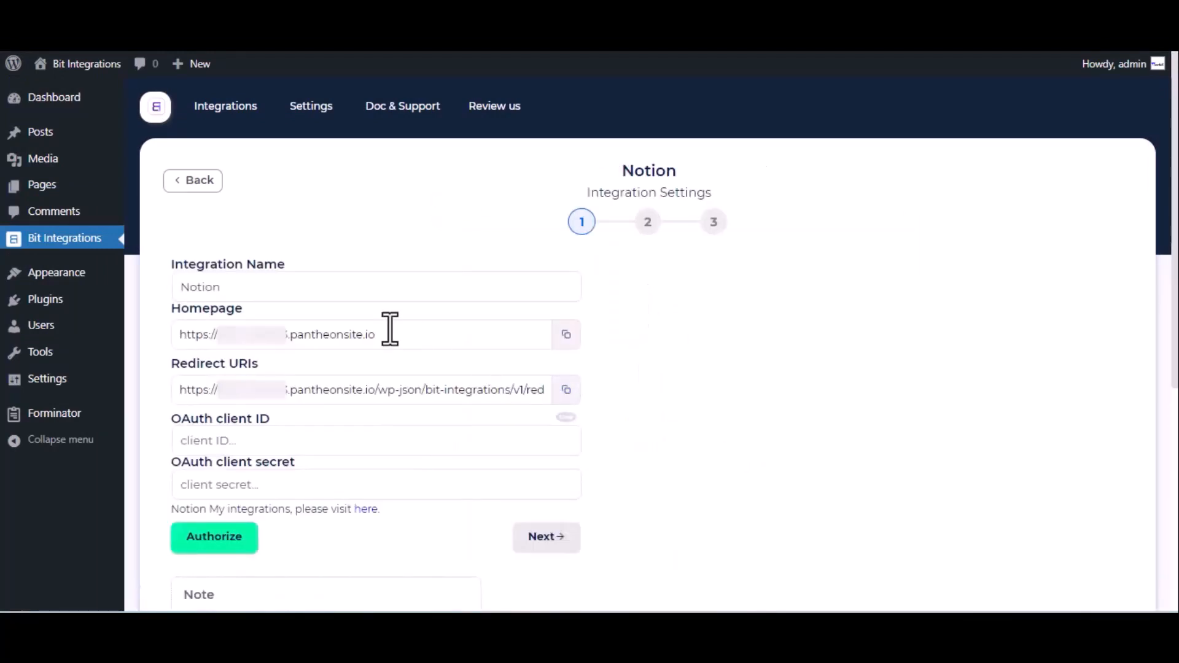
{"action": "left_click", "coordinate": [241, 287]}
{"action": "left_click", "coordinate": [203, 441]}
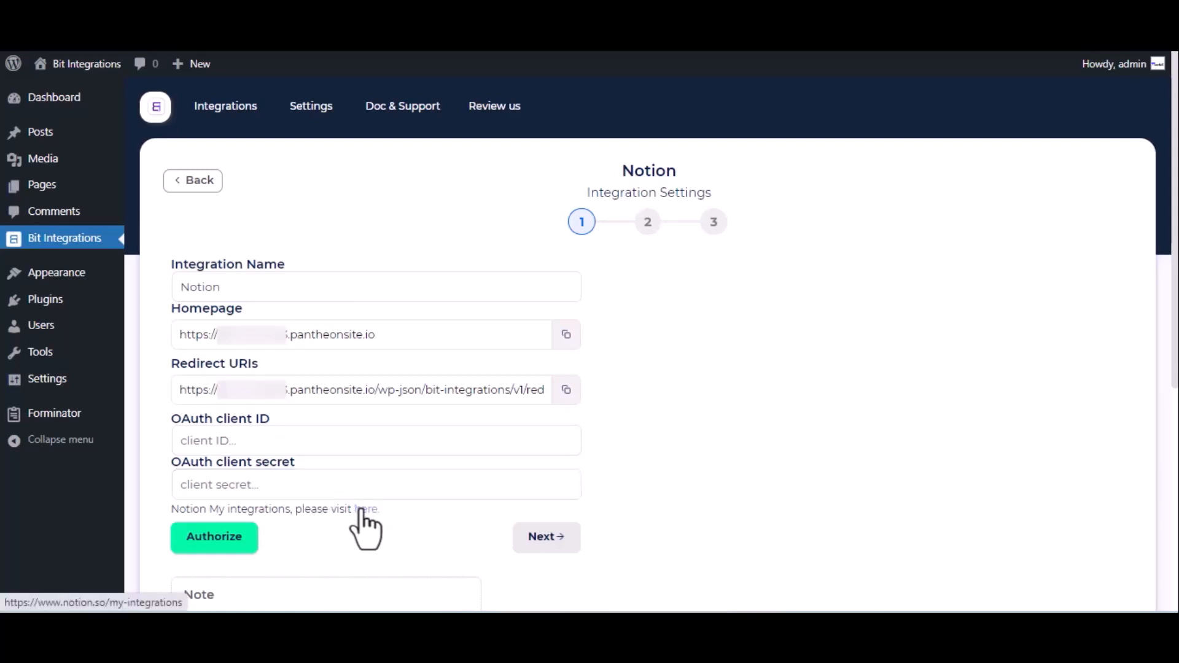
Step: Create a new Notion internal integration named 'For Bit Integrations' and submit it
{"action": "left_click", "coordinate": [366, 510]}
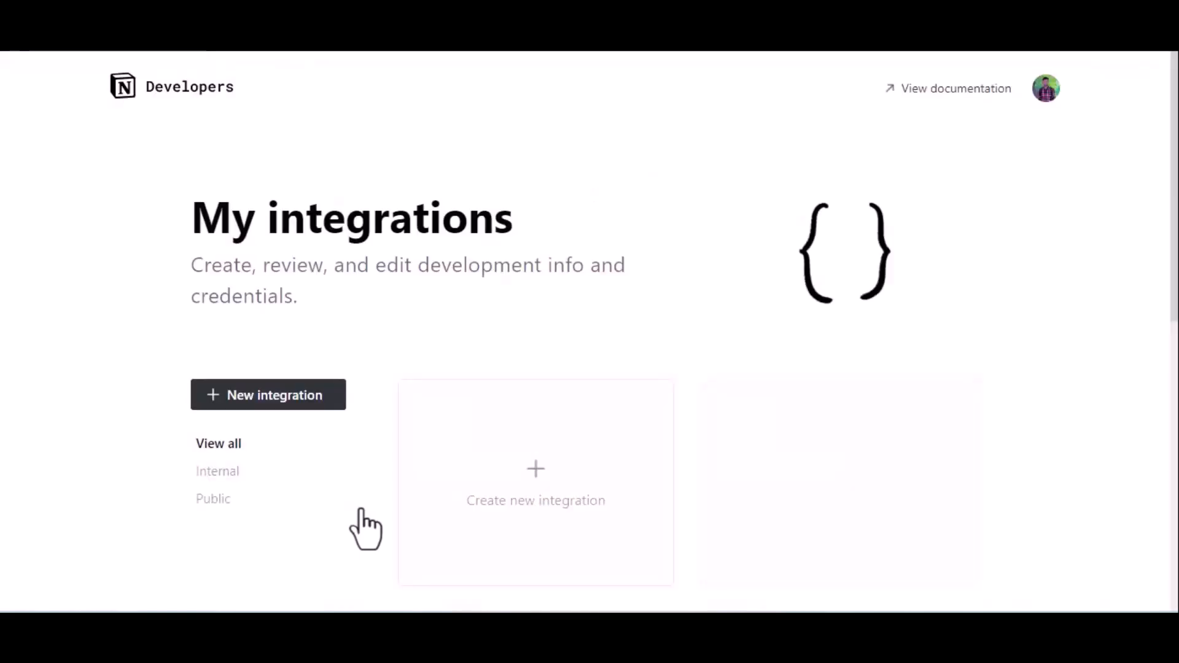
{"action": "left_click", "coordinate": [516, 479]}
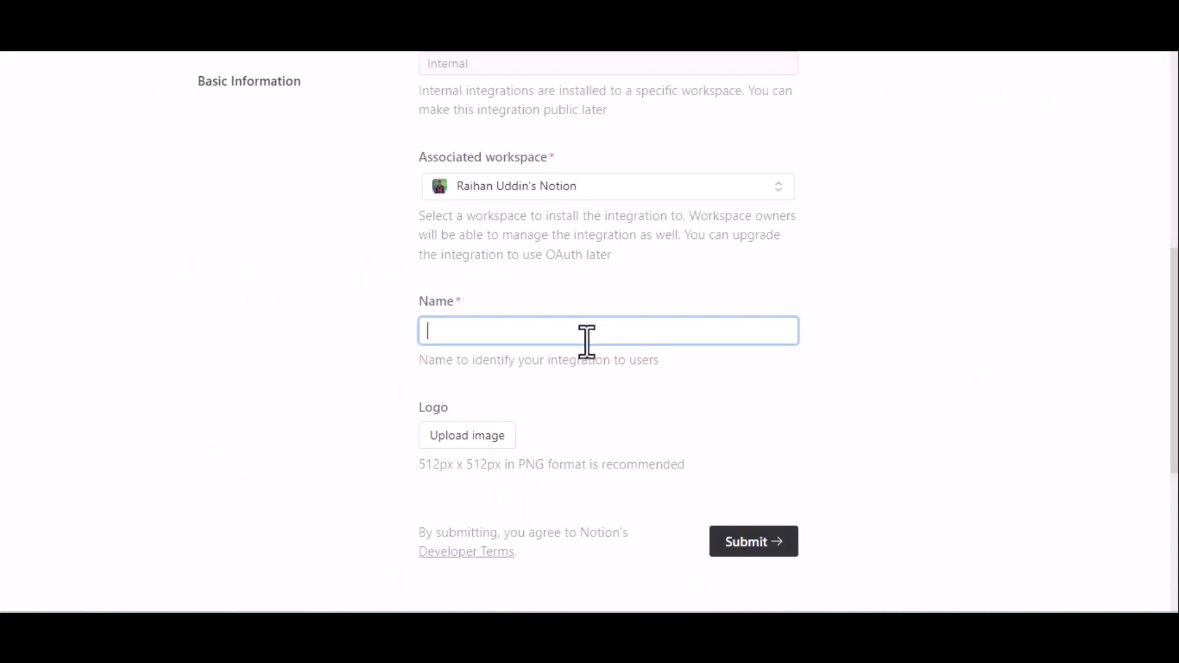
{"action": "type", "text": "For Bit Integrations"}
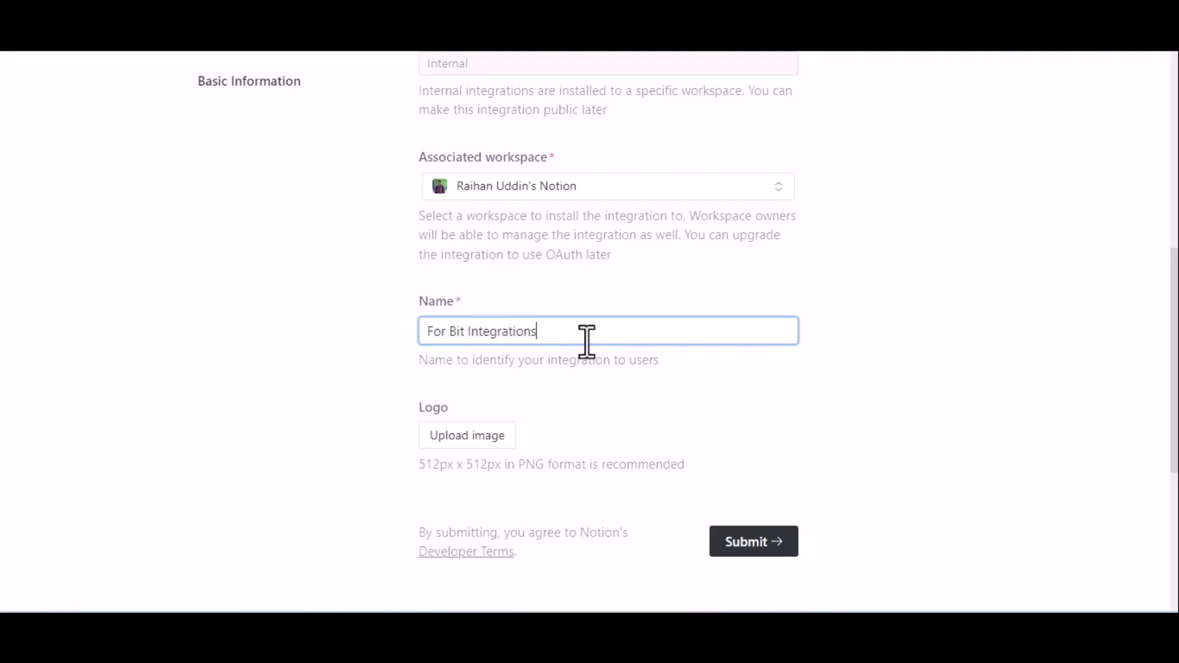
{"action": "scroll", "coordinate": [586, 340], "scroll_direction": "down", "scroll_amount": 2}
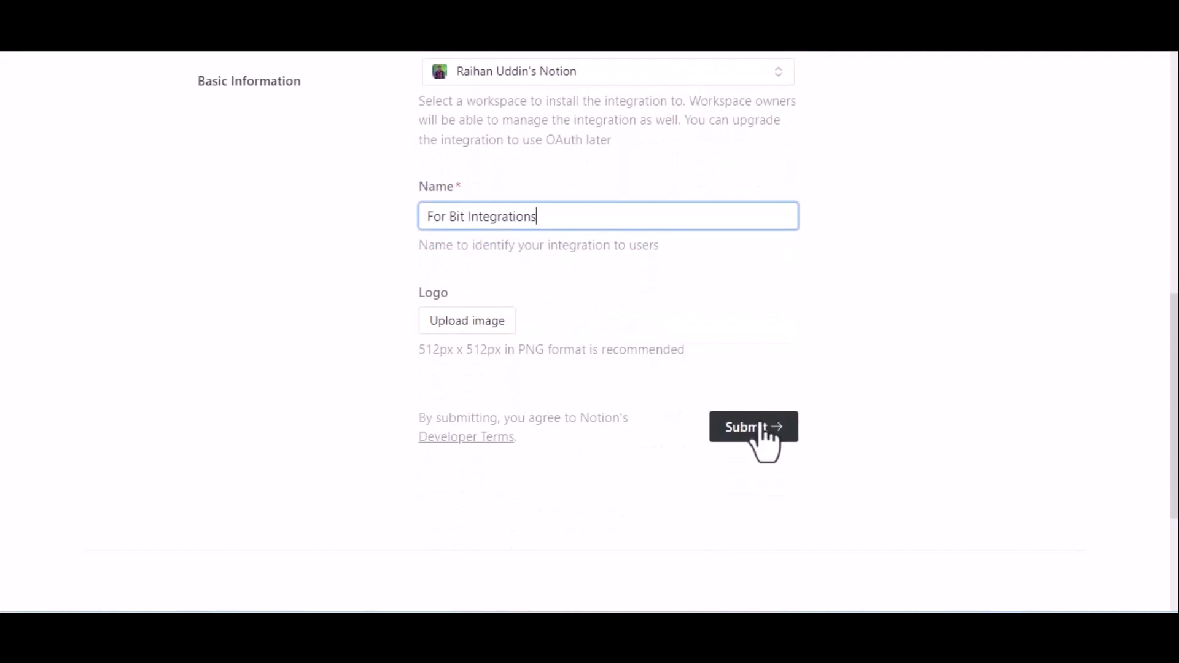
{"action": "left_click", "coordinate": [761, 426]}
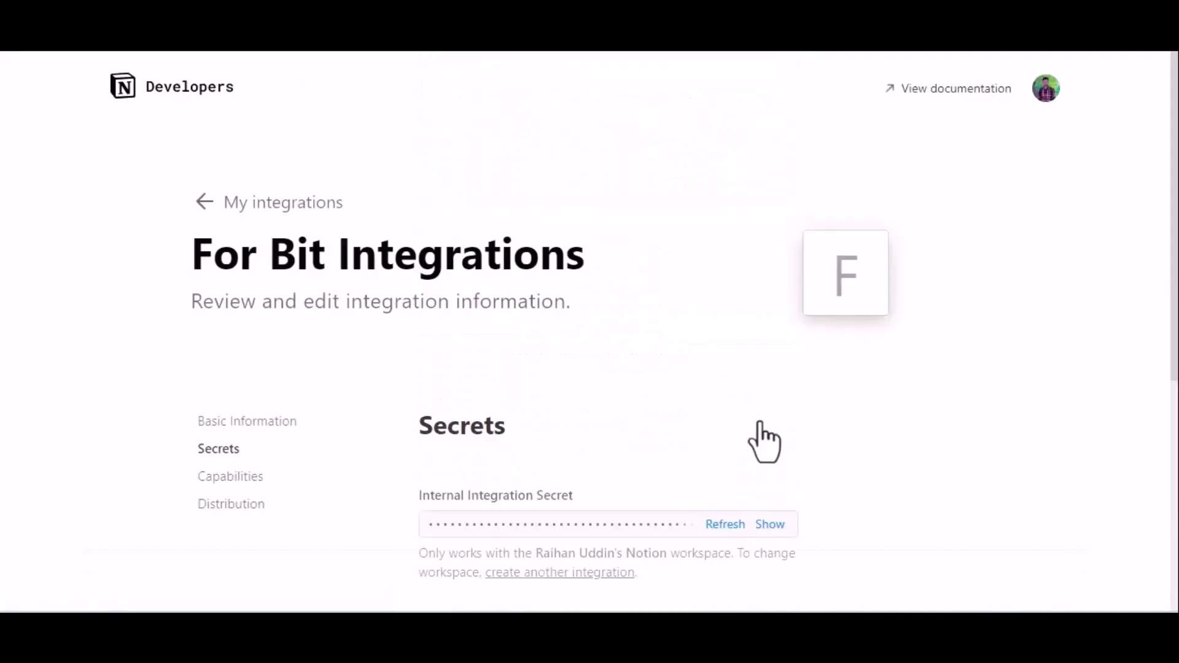
Step: Make the integration public and enter 'Bit Apps' as the company name
{"action": "left_click", "coordinate": [227, 504]}
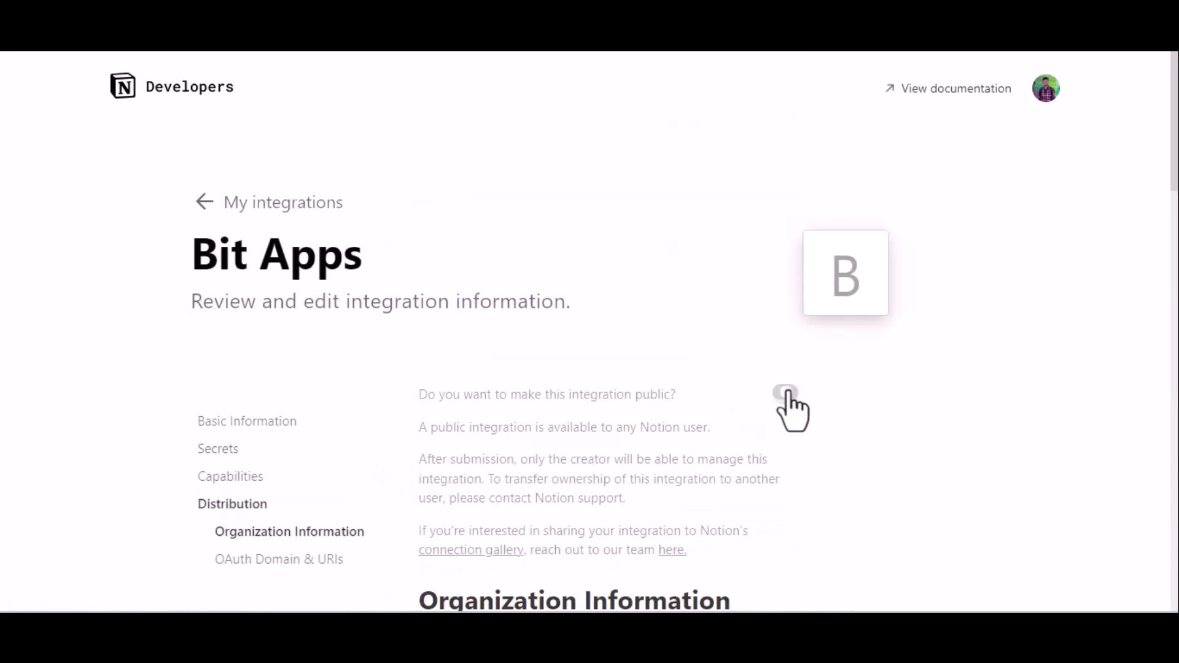
{"action": "left_click", "coordinate": [785, 393]}
{"action": "scroll", "coordinate": [792, 410], "scroll_direction": "down", "scroll_amount": 8}
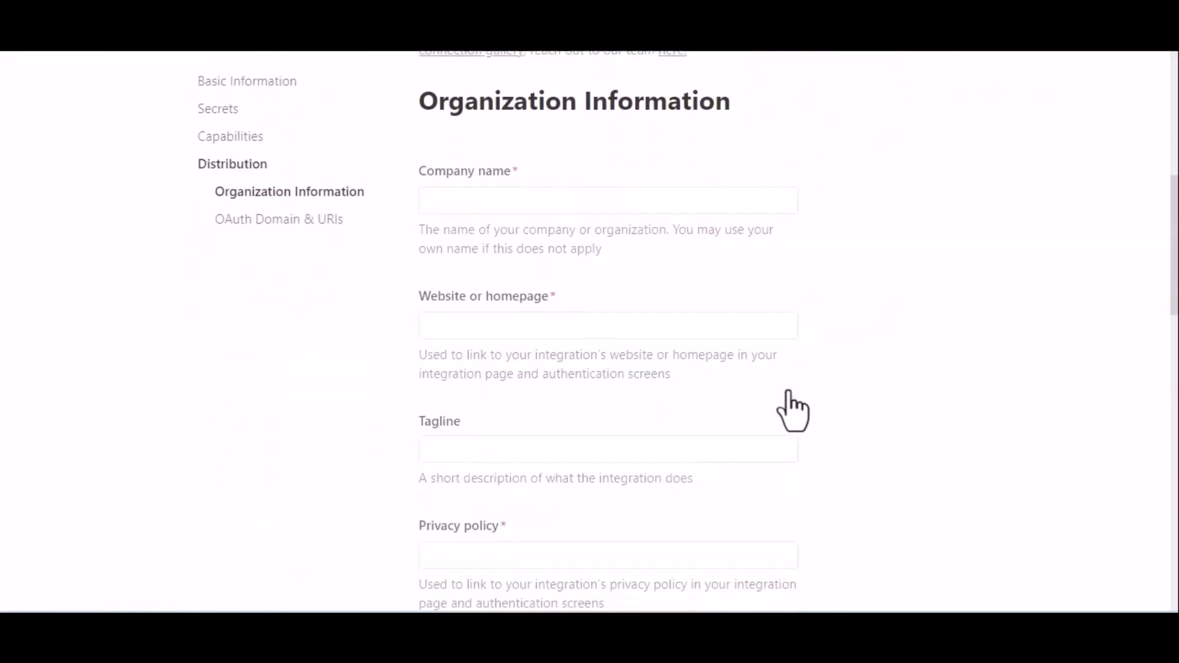
{"action": "left_click", "coordinate": [547, 191]}
{"action": "type", "text": "Bi"}
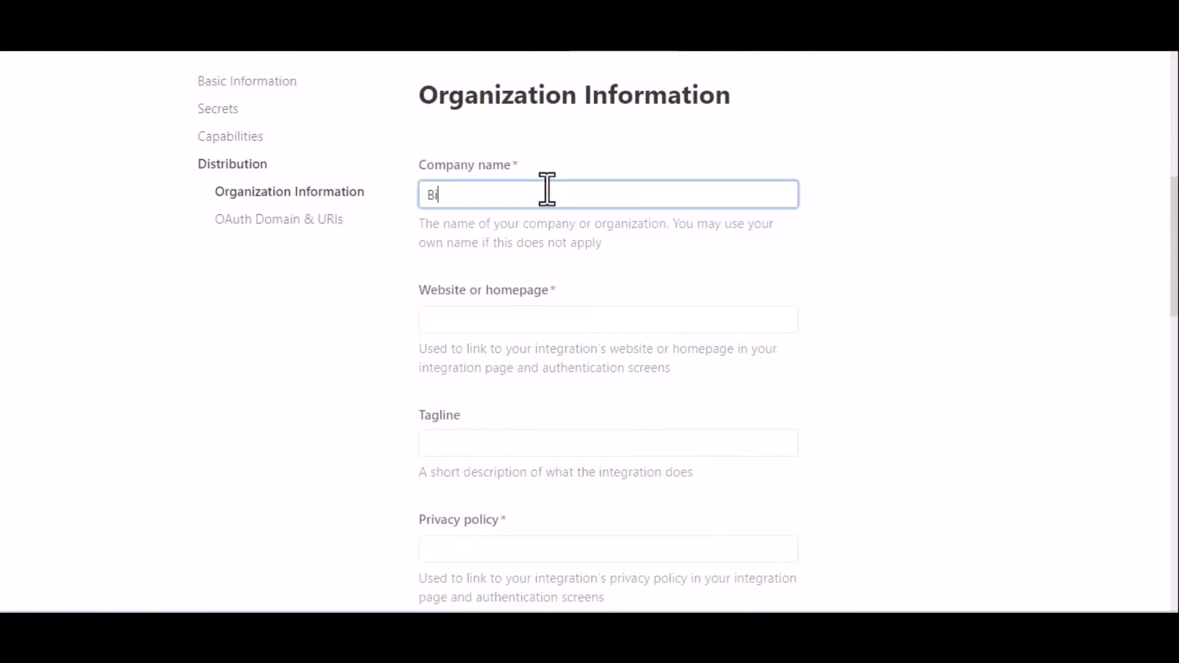
{"action": "type", "text": "t Apps"}
{"action": "key", "text": "BackSpace"}
Step: Paste the bitapps.pro homepage as the website and add the privacy-policy link
{"action": "left_click", "coordinate": [491, 318]}
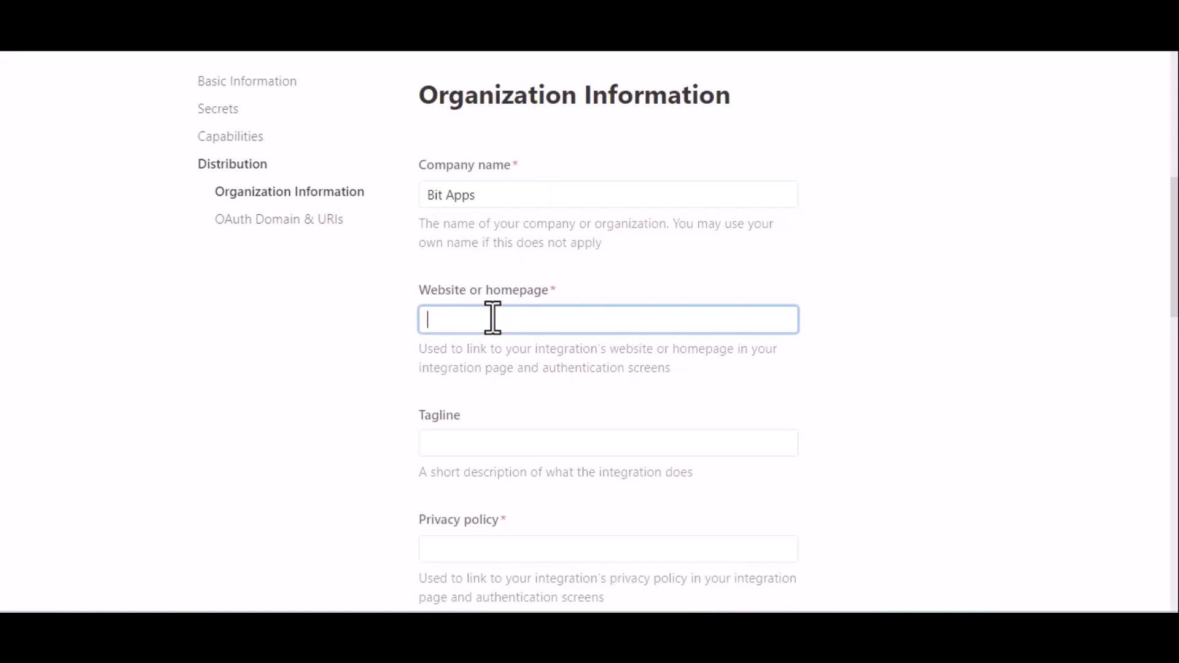
{"action": "key", "text": "super+v"}
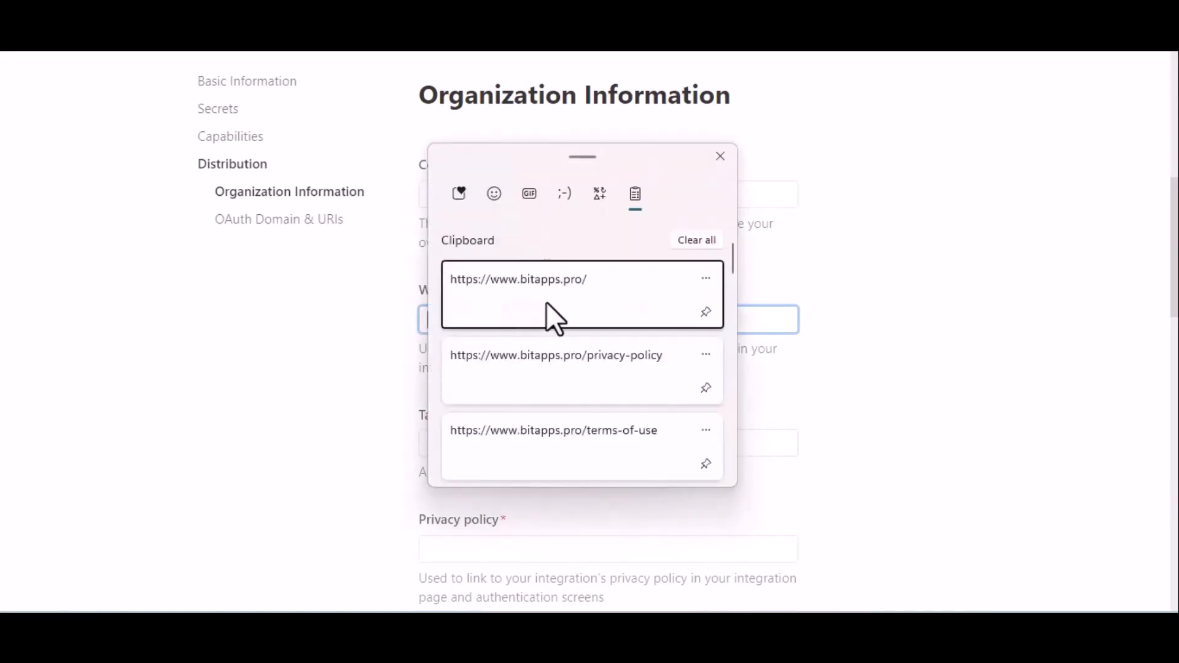
{"action": "left_click", "coordinate": [546, 301]}
{"action": "scroll", "coordinate": [666, 419], "scroll_direction": "down", "scroll_amount": 2}
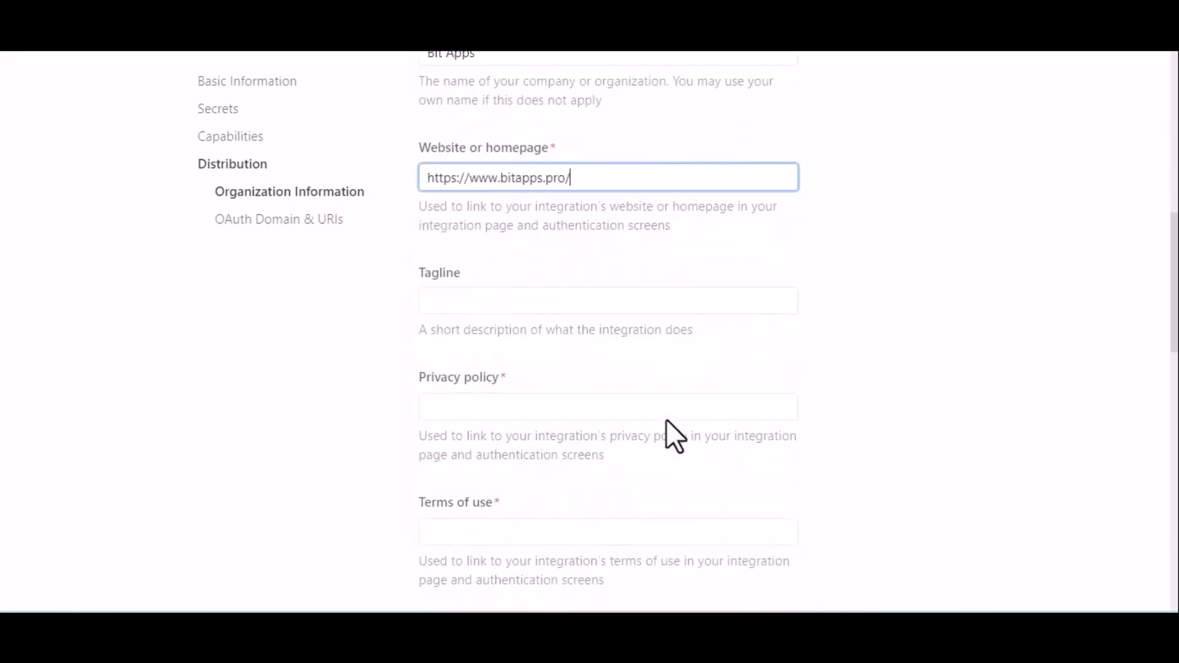
{"action": "scroll", "coordinate": [665, 419], "scroll_direction": "down", "scroll_amount": 1}
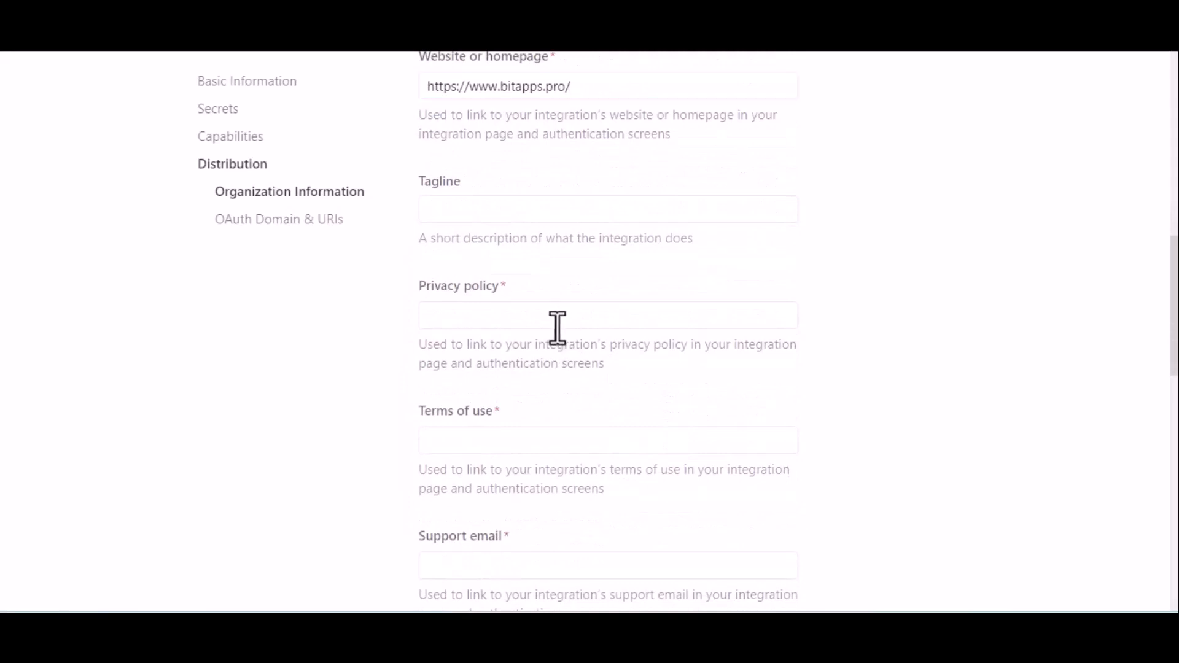
{"action": "left_click", "coordinate": [516, 313]}
{"action": "key", "text": "super+v"}
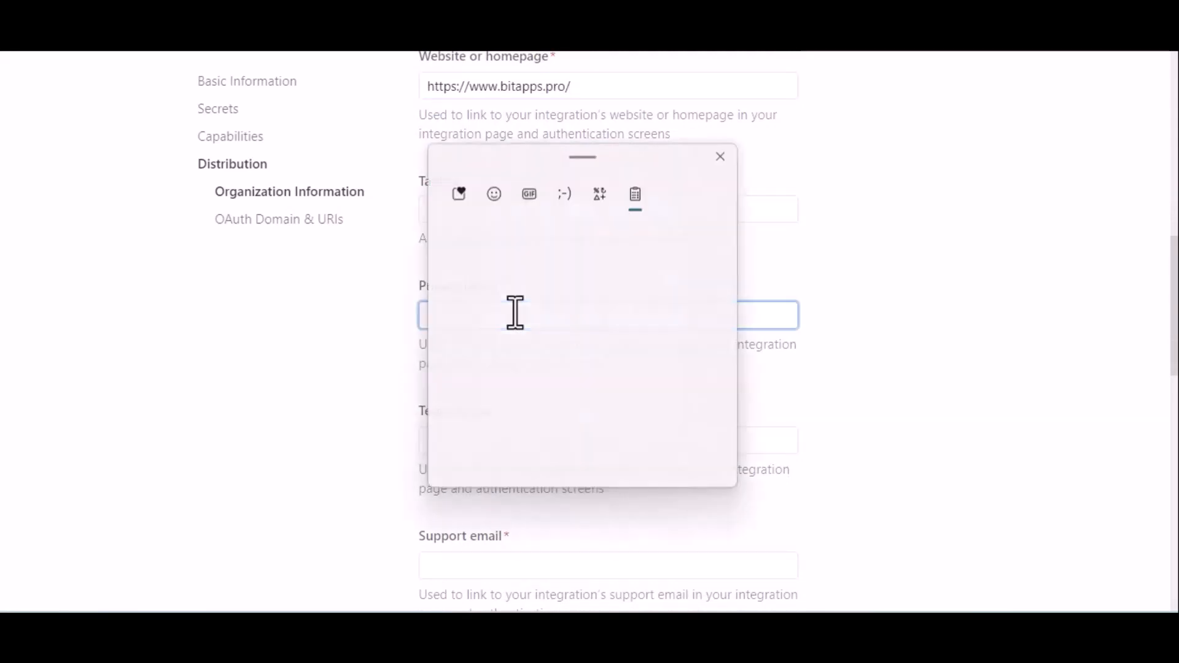
{"action": "left_click", "coordinate": [572, 367]}
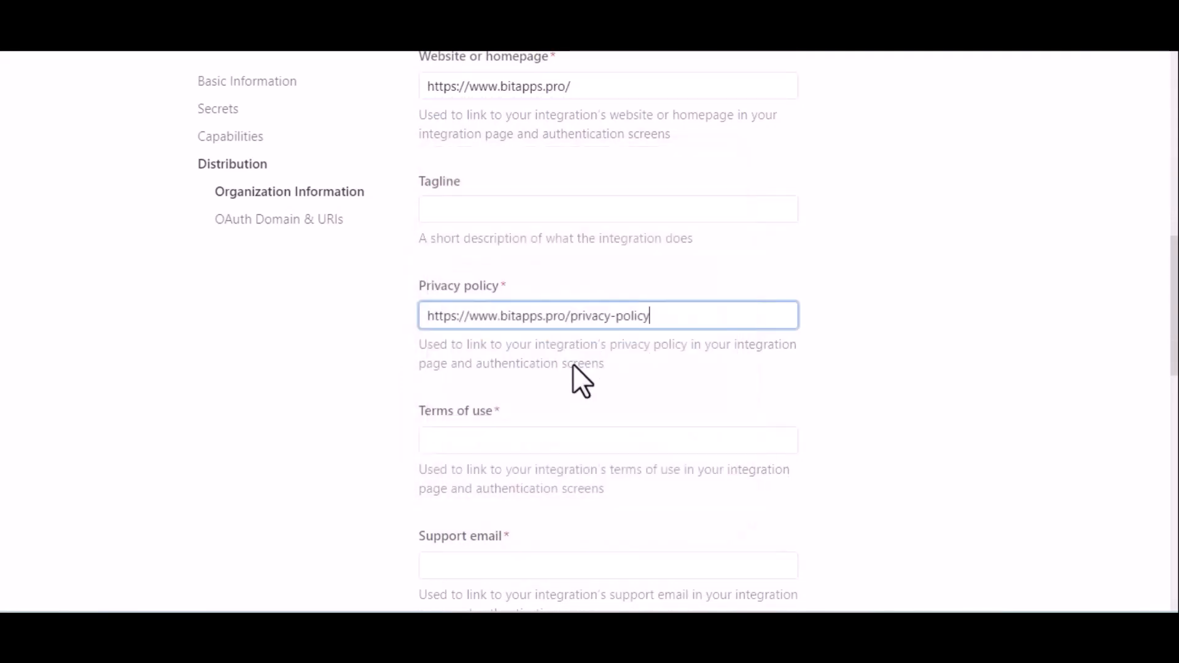
{"action": "left_click", "coordinate": [612, 436]}
{"action": "key", "text": "super+v"}
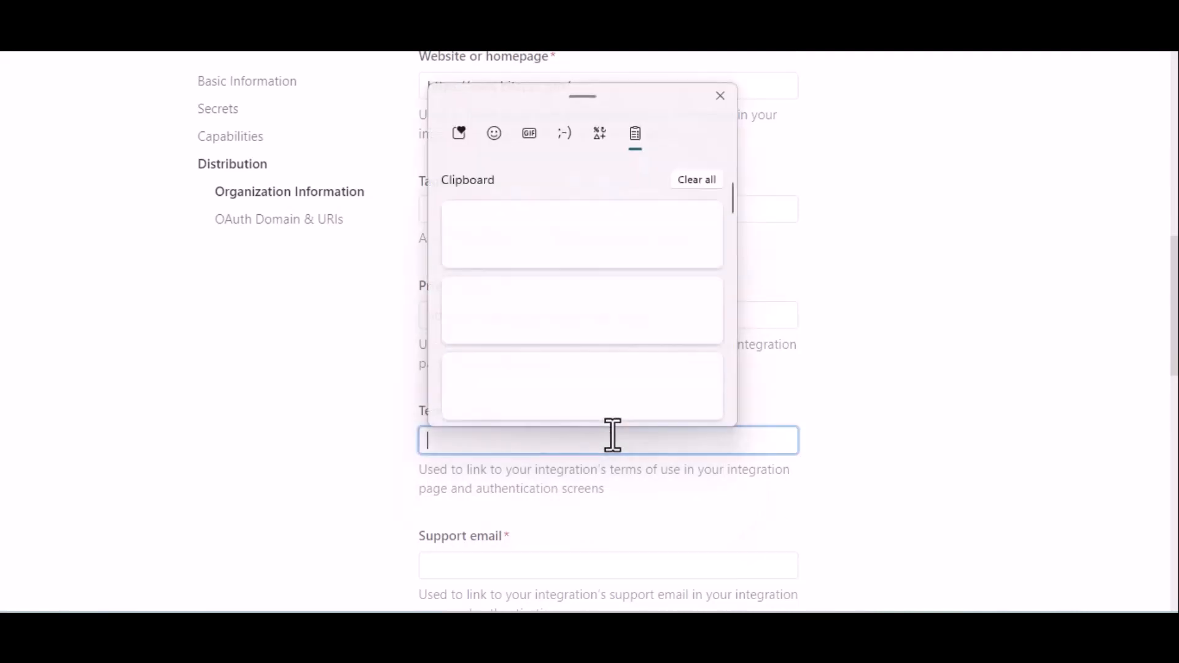
{"action": "left_click", "coordinate": [644, 392]}
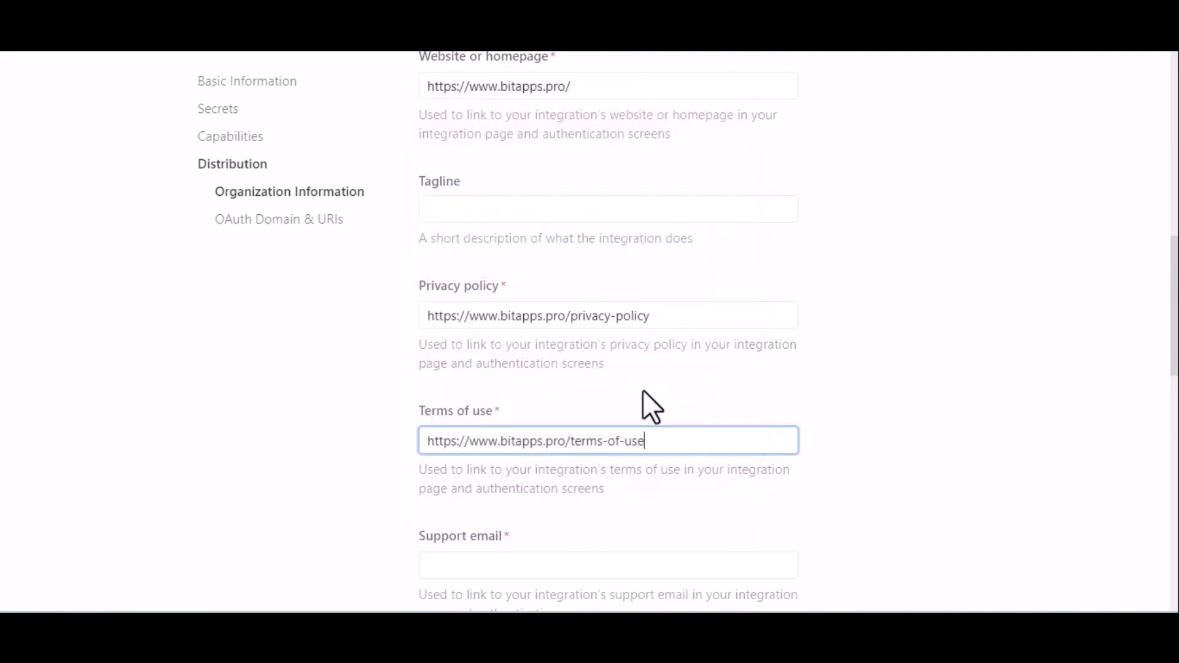
{"action": "scroll", "coordinate": [756, 411], "scroll_direction": "down", "scroll_amount": 4}
{"action": "scroll", "coordinate": [748, 408], "scroll_direction": "down", "scroll_amount": 2}
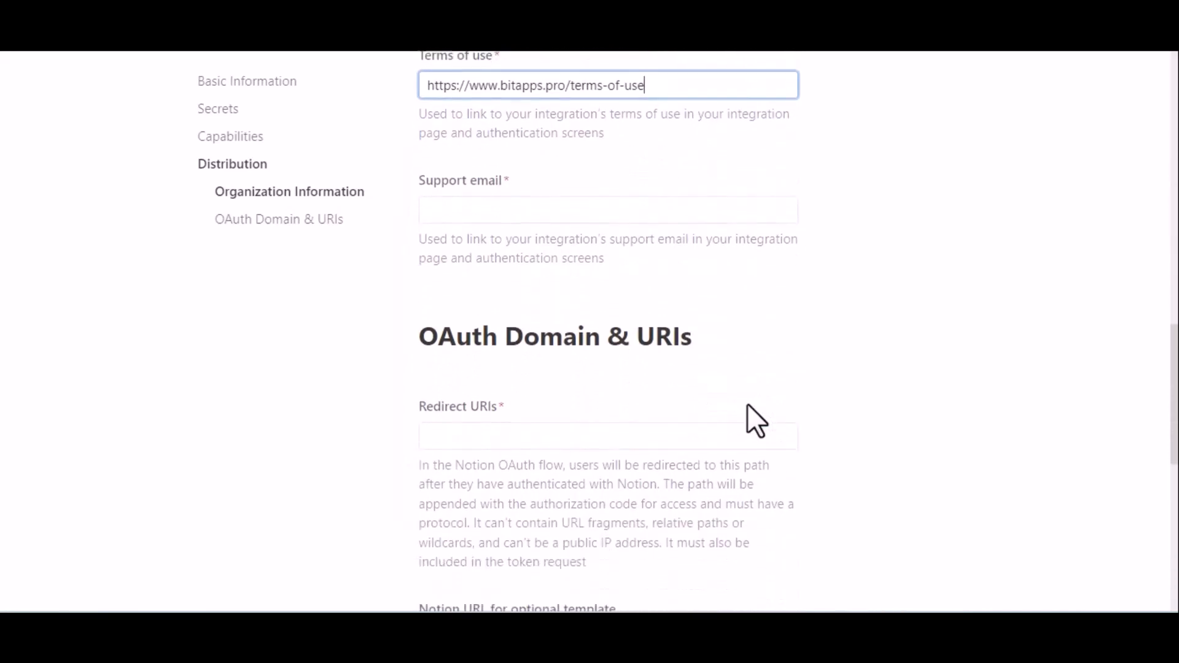
{"action": "left_click", "coordinate": [560, 209]}
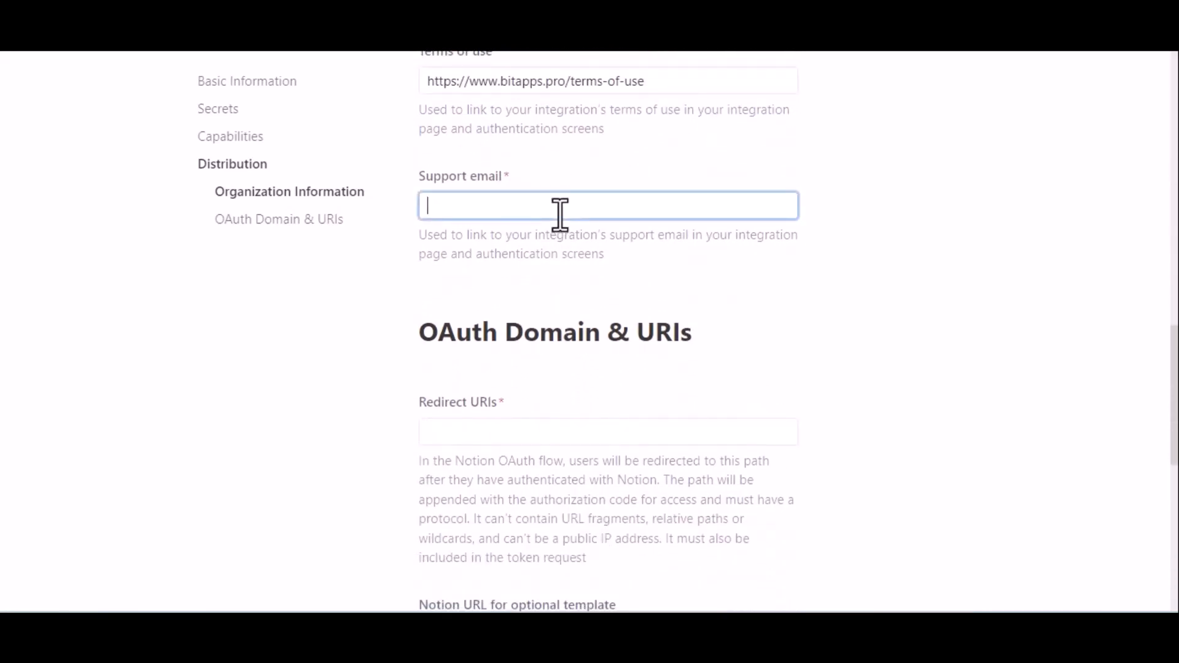
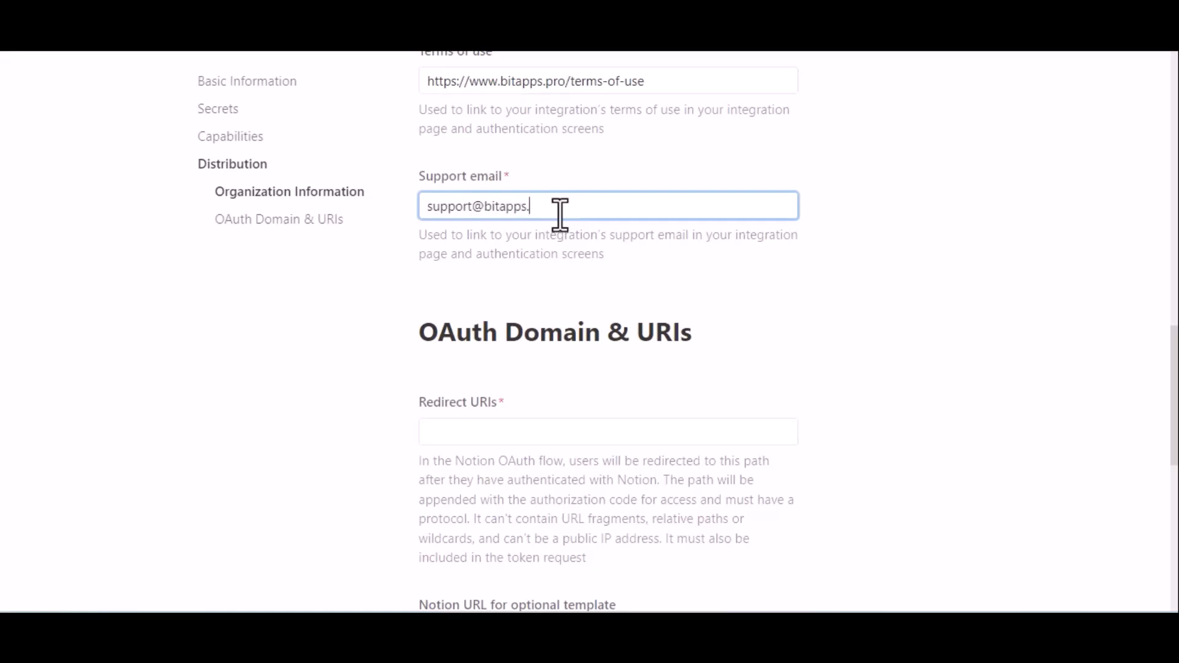
{"action": "left_click", "coordinate": [552, 274]}
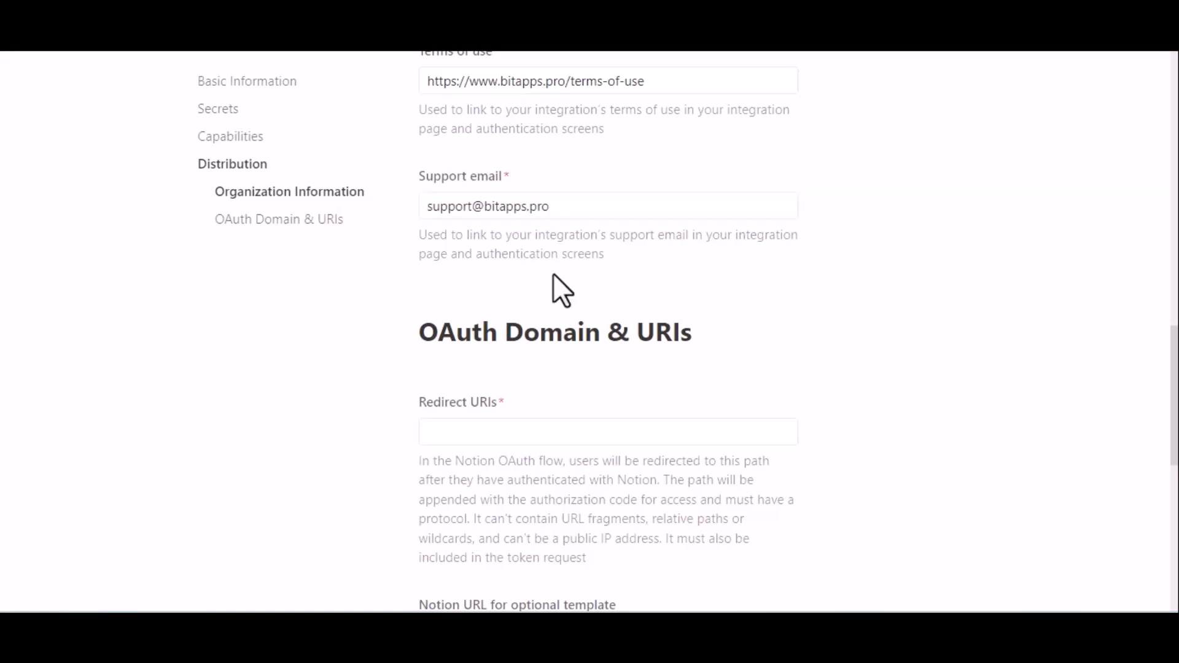
{"action": "scroll", "coordinate": [552, 274], "scroll_direction": "down", "scroll_amount": 2}
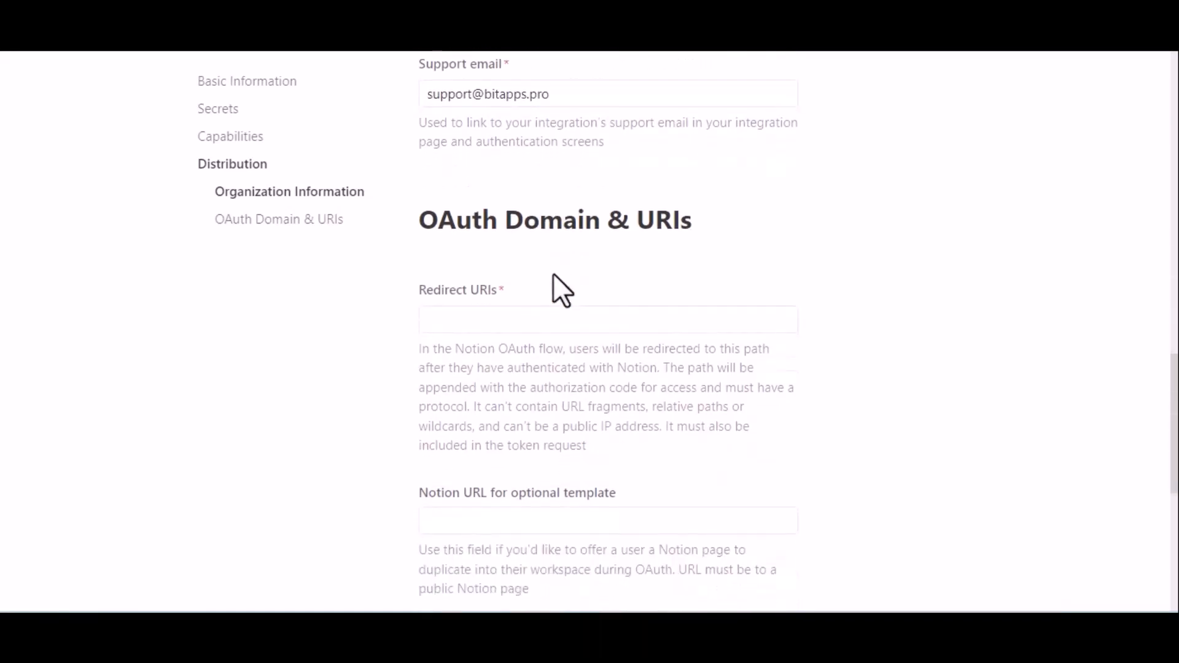
Step: Add the Bit Integrations redirect URI to the Redirect URIs list
{"action": "left_click", "coordinate": [522, 309]}
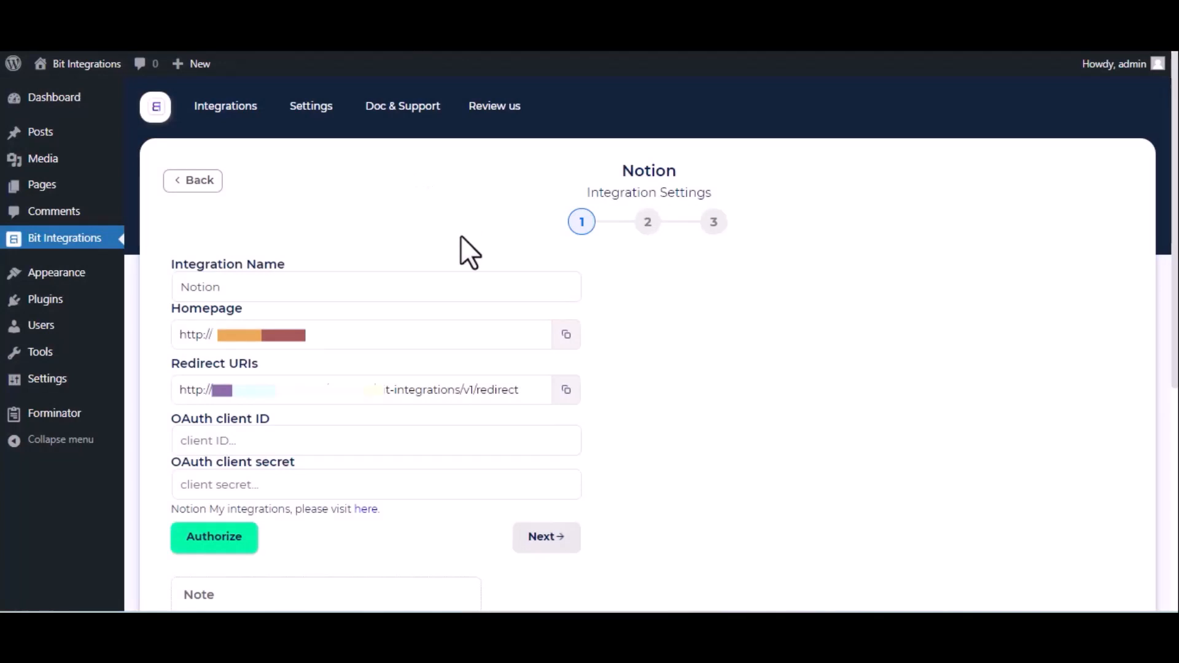
{"action": "triple_click", "coordinate": [460, 391]}
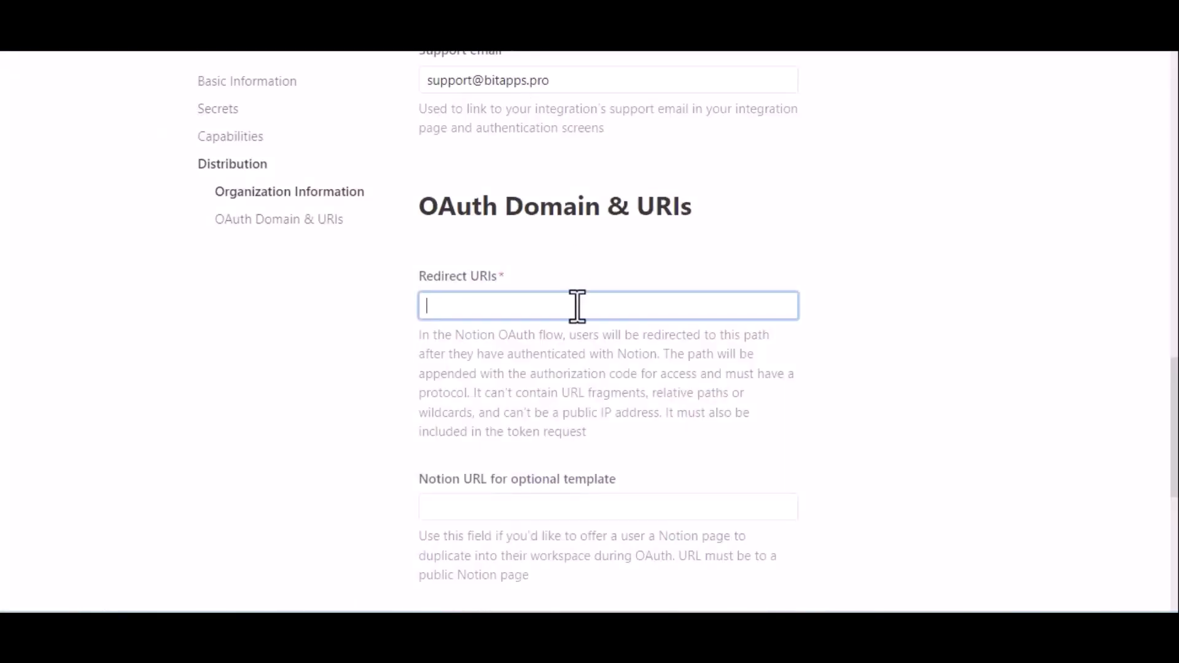
{"action": "type", "text": "http://bit-integrations.local/wp-json/bit-integrations/v1/redirect"}
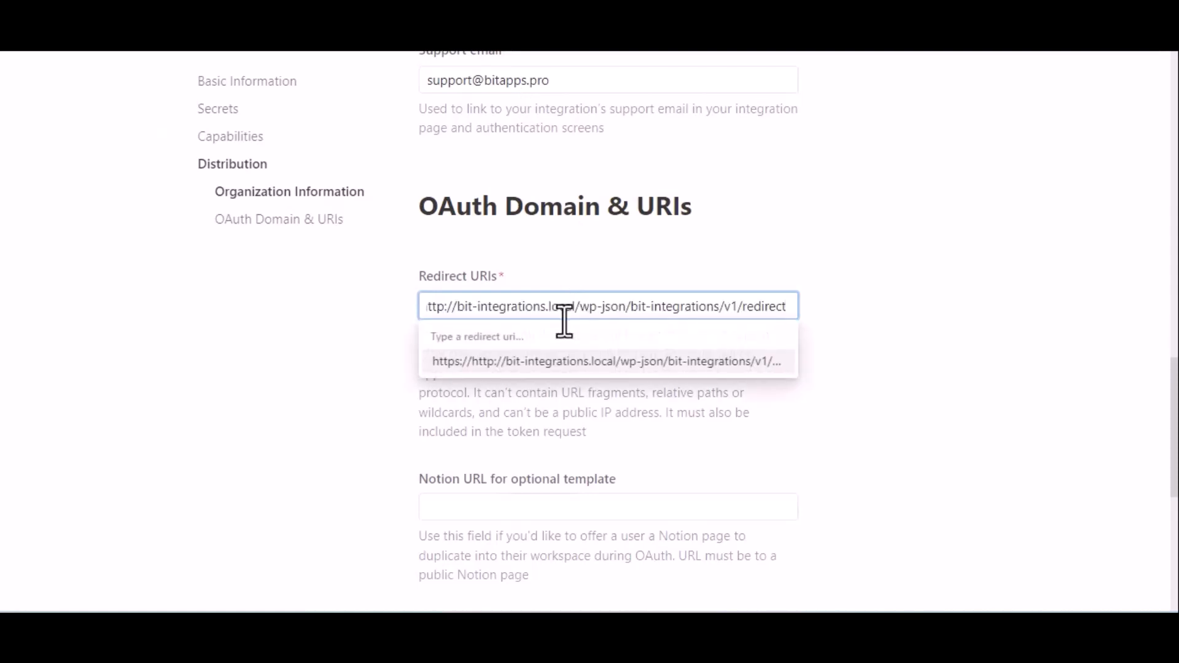
{"action": "left_click", "coordinate": [593, 362]}
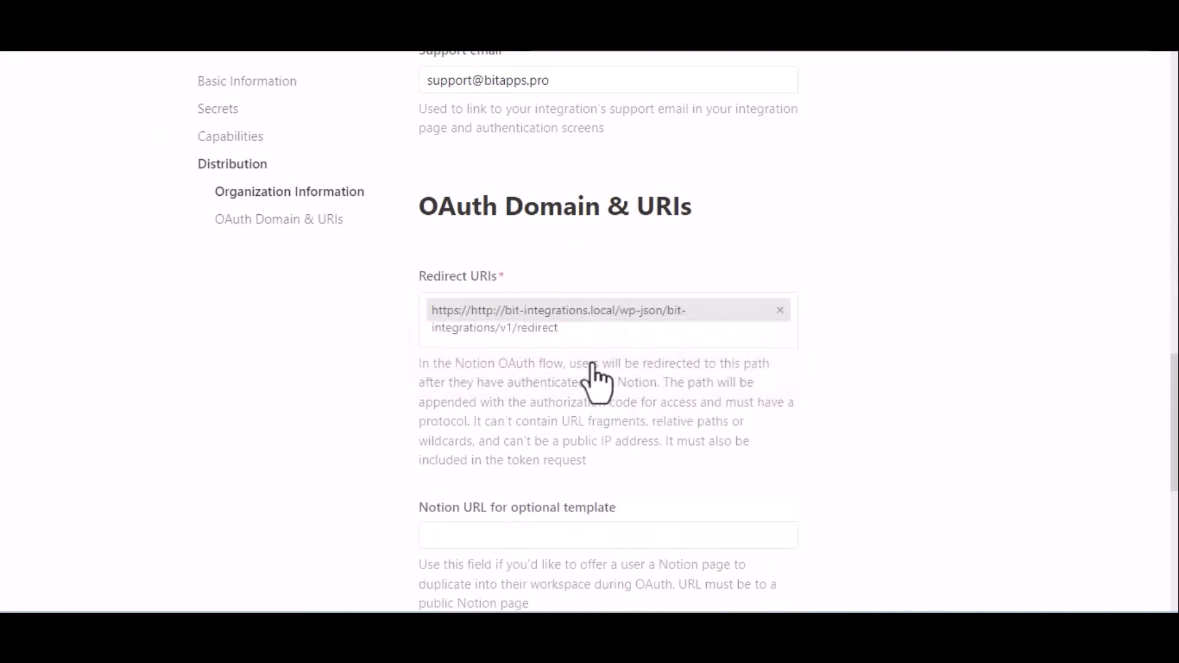
Step: Submit the distribution settings and confirm switching to a public integration
{"action": "scroll", "coordinate": [593, 381], "scroll_direction": "down", "scroll_amount": 4}
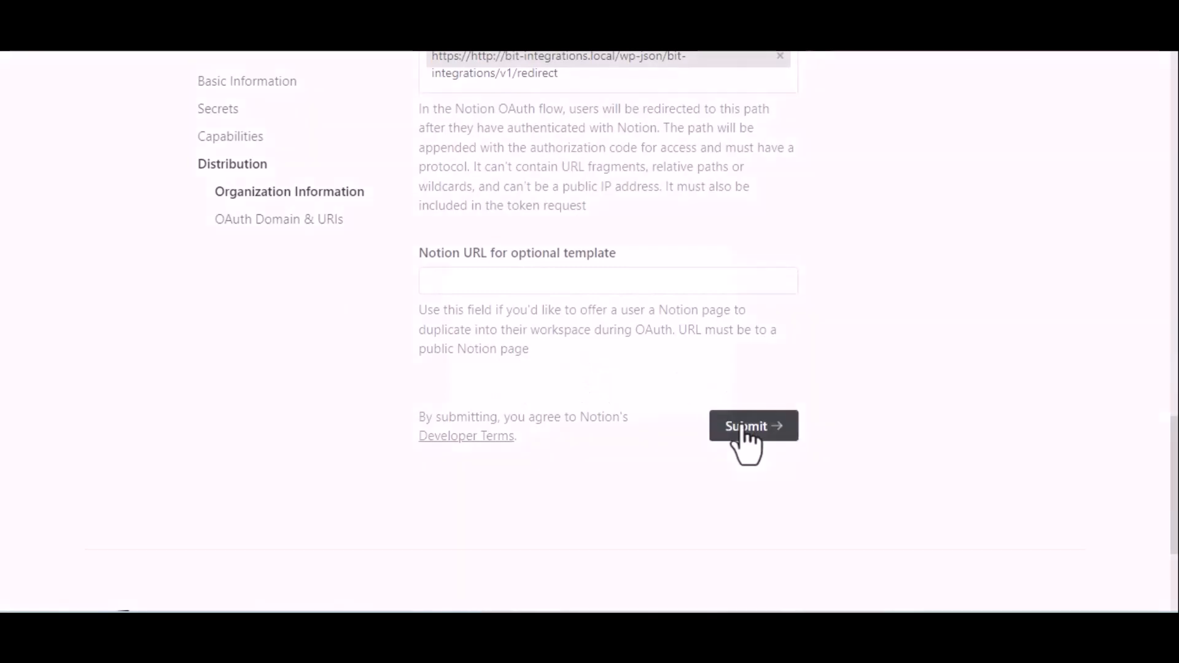
{"action": "left_click", "coordinate": [745, 430]}
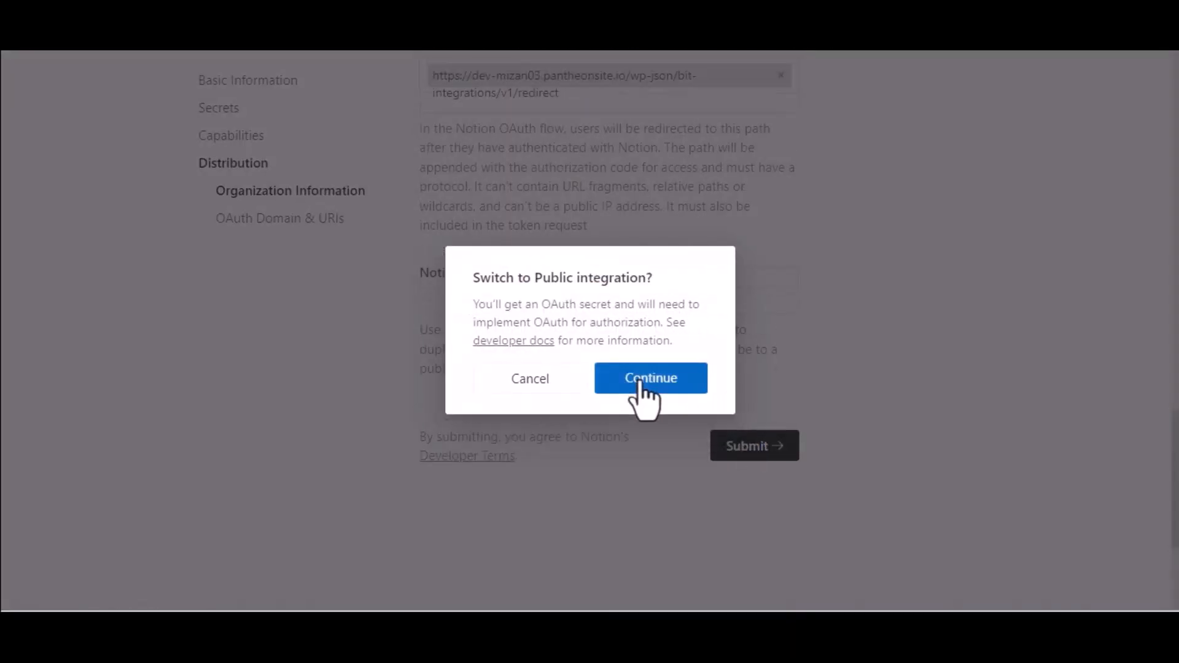
{"action": "left_click", "coordinate": [640, 383]}
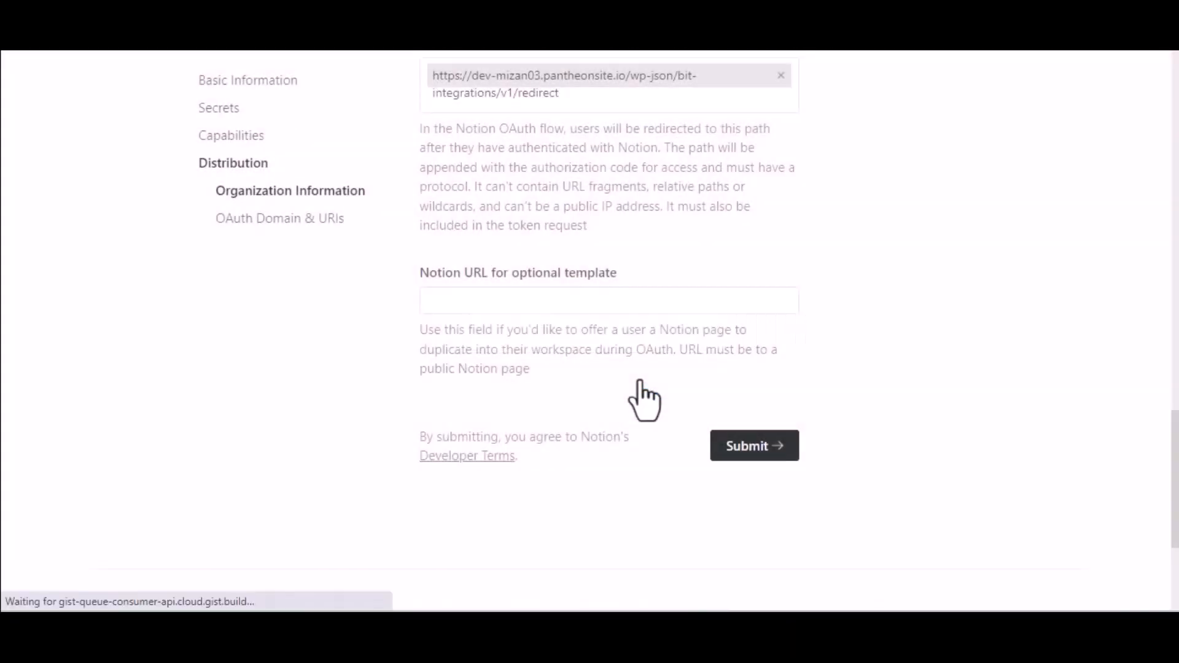
{"action": "scroll", "coordinate": [641, 396], "scroll_direction": "up", "scroll_amount": 4}
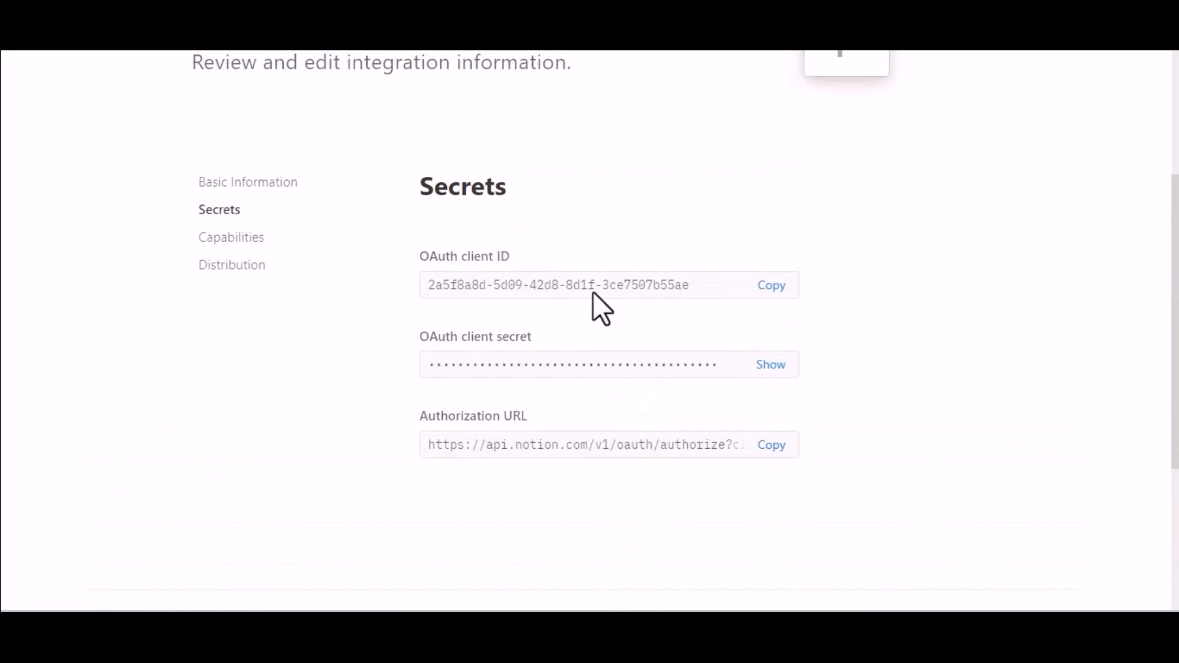
Step: Copy the Notion OAuth client ID into the Bit Integrations client ID field
{"action": "left_click", "coordinate": [772, 286]}
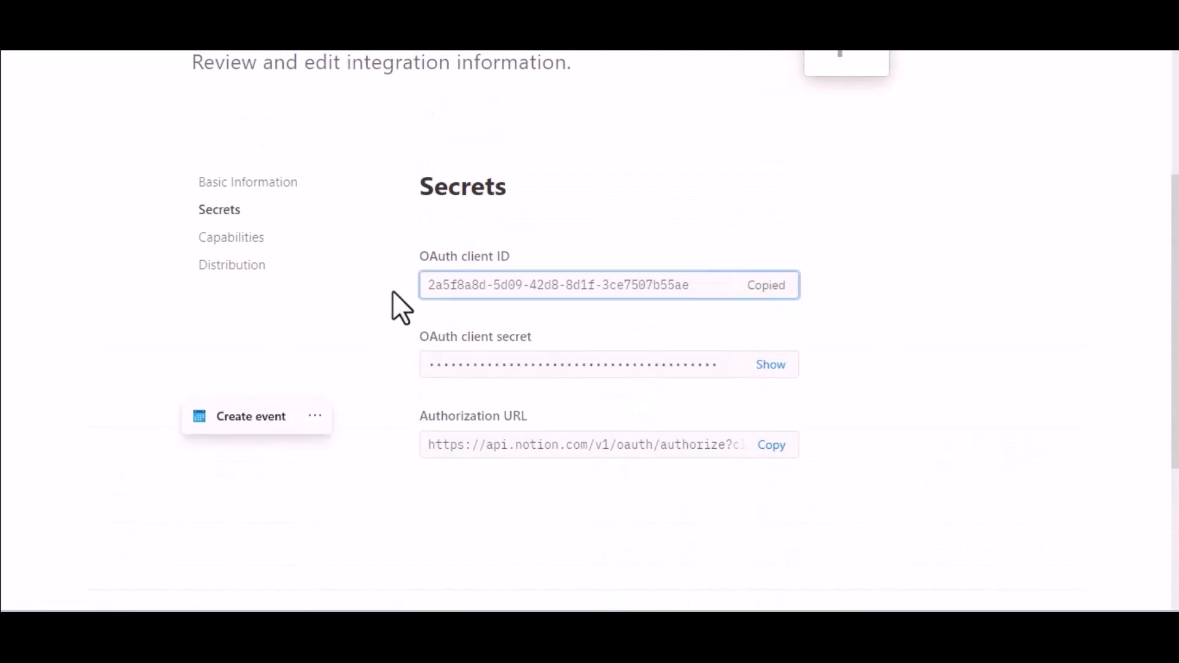
{"action": "key", "text": "ctrl+shift+Tab"}
{"action": "left_click", "coordinate": [313, 440]}
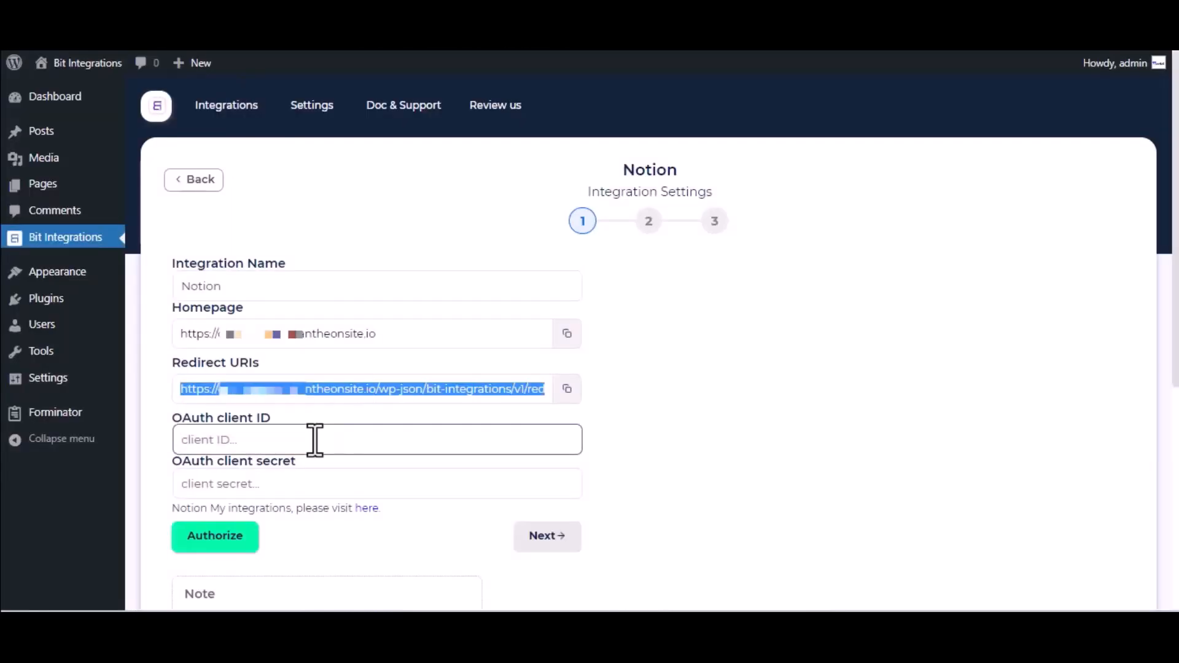
{"action": "key", "text": "ctrl+v"}
Step: Reveal the Notion OAuth client secret and paste it into Bit Integrations
{"action": "key", "text": "ctrl+Tab"}
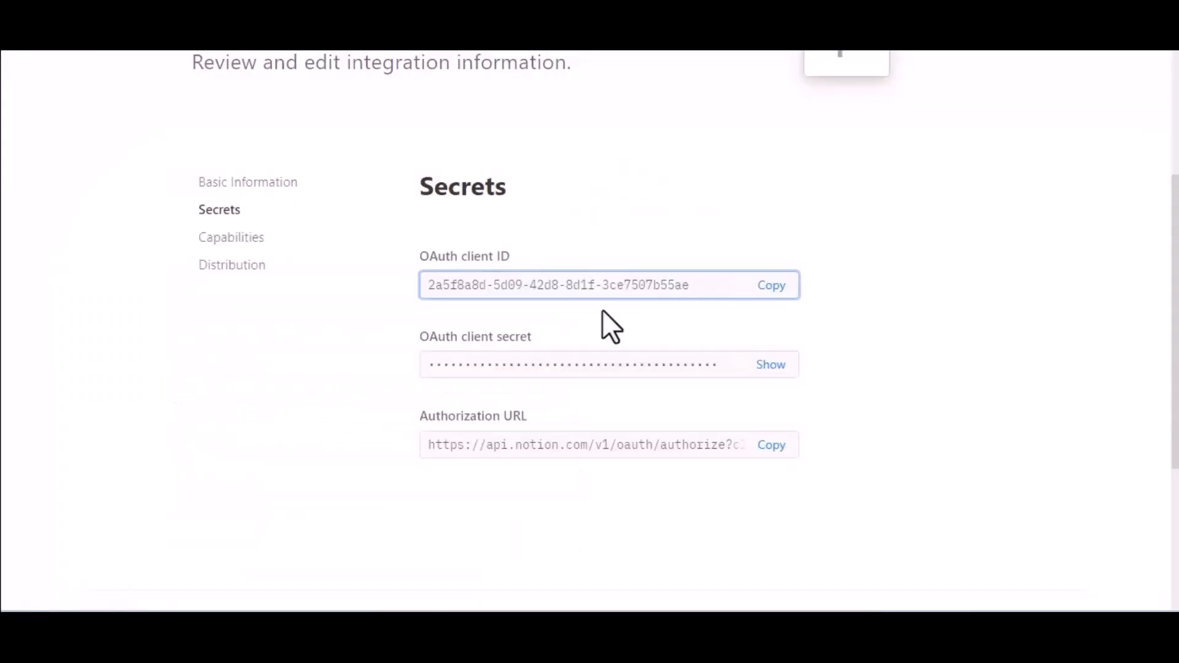
{"action": "left_click", "coordinate": [772, 365]}
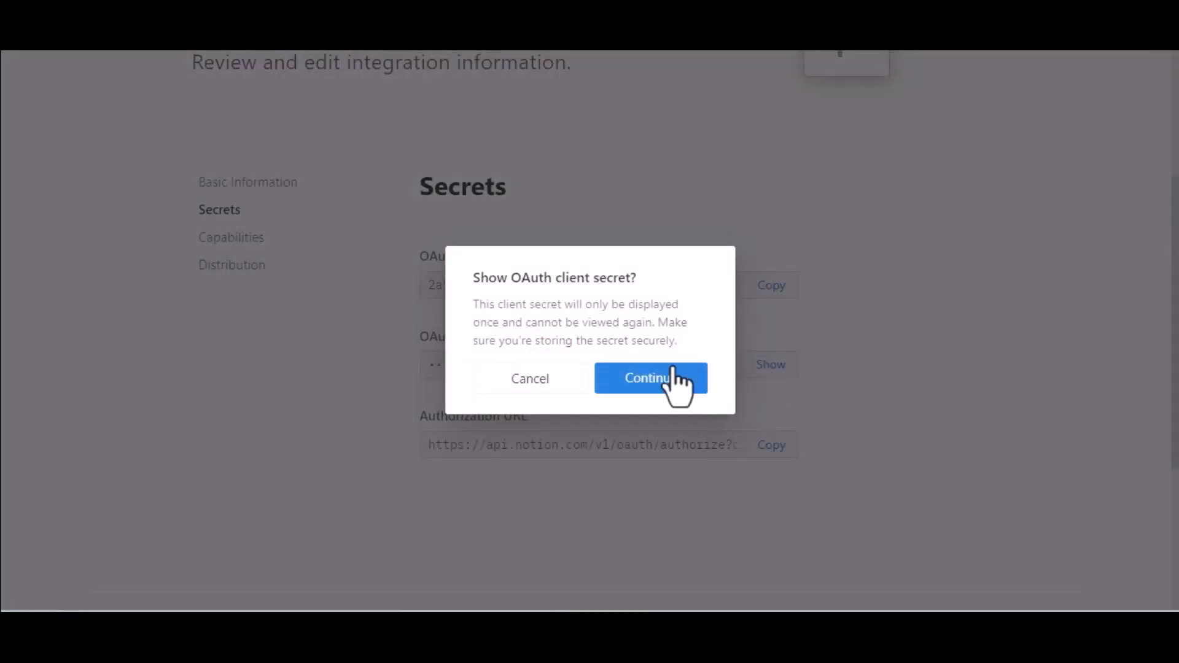
{"action": "left_click", "coordinate": [673, 379]}
{"action": "left_click", "coordinate": [771, 366]}
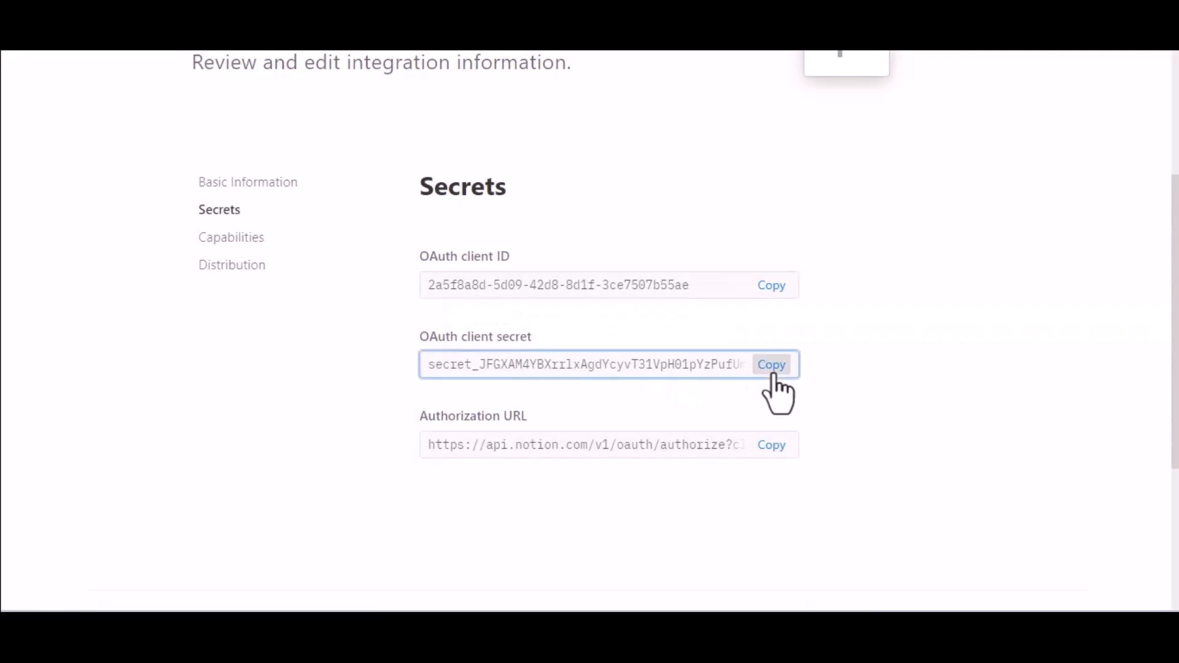
{"action": "key", "text": "ctrl+Tab"}
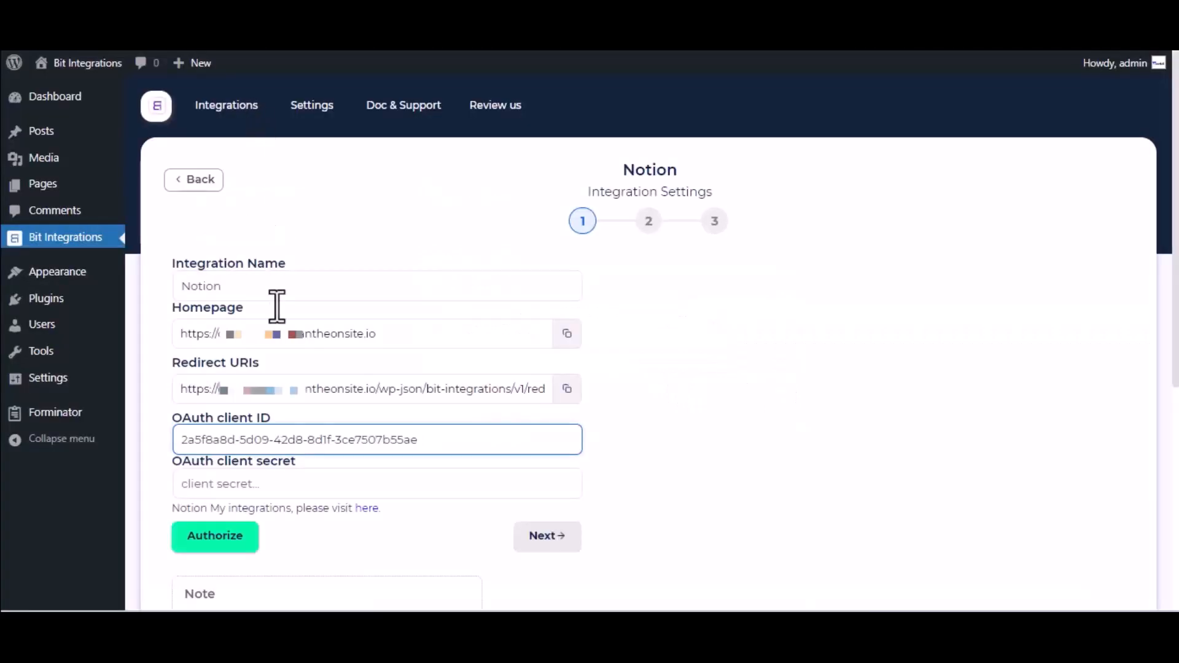
{"action": "left_click", "coordinate": [320, 483]}
{"action": "key", "text": "ctrl+v"}
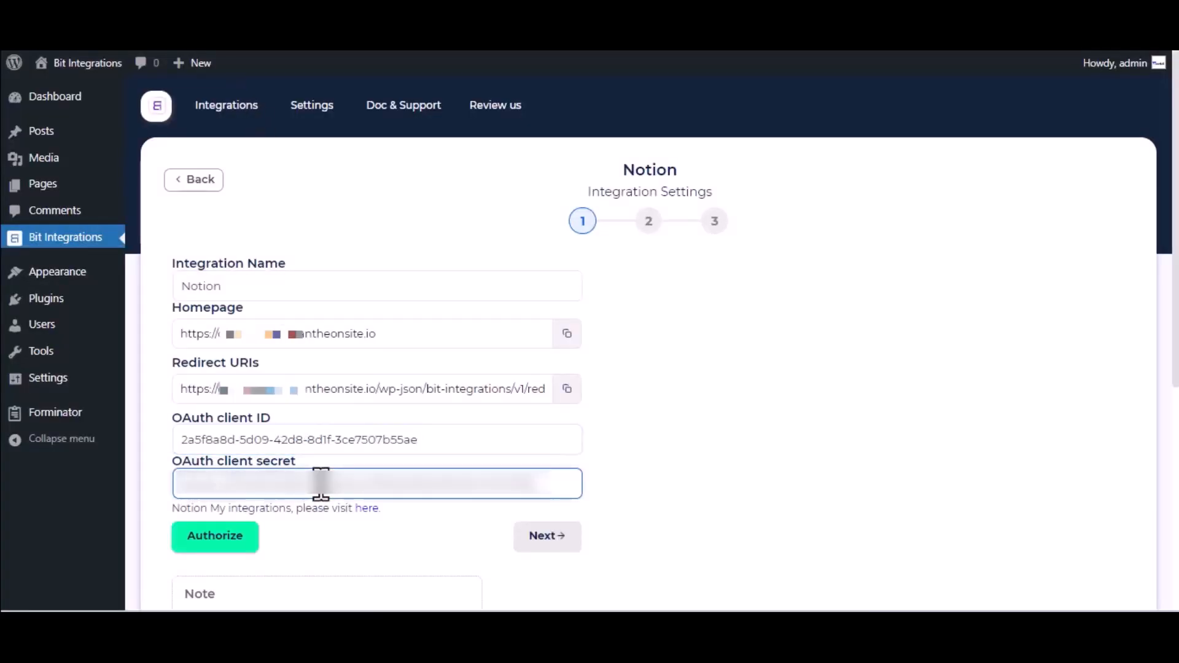
{"action": "scroll", "coordinate": [321, 483], "scroll_direction": "down", "scroll_amount": 2}
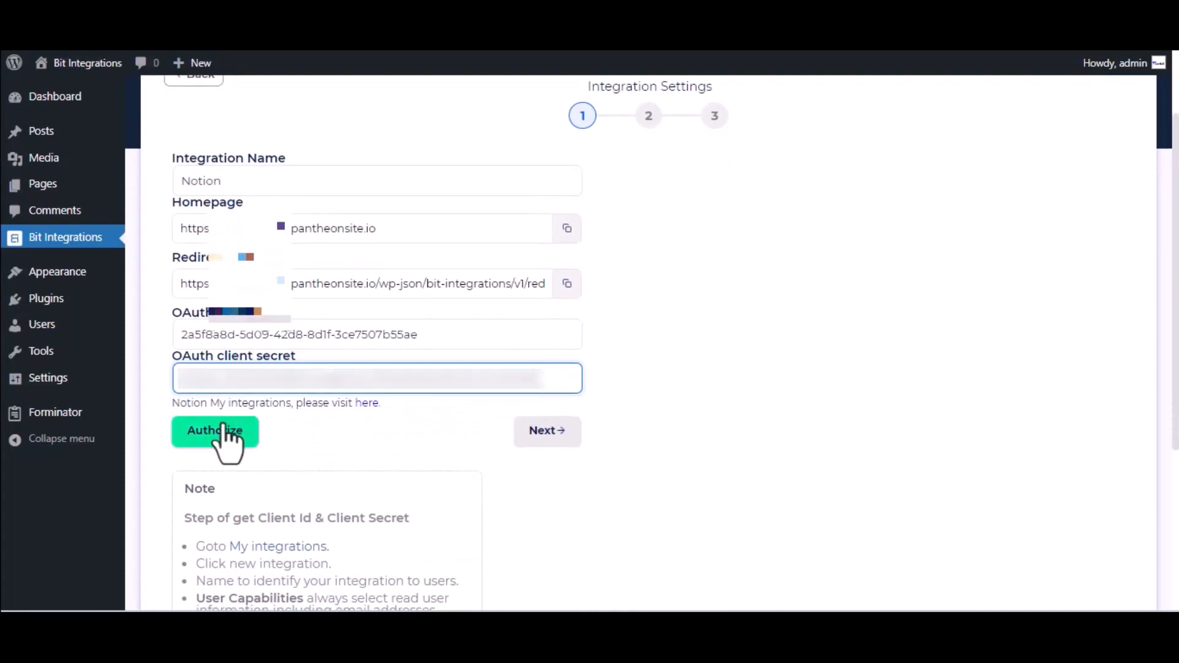
Step: Authorize Notion with access to the Journal page and advance to database selection
{"action": "left_click", "coordinate": [228, 439]}
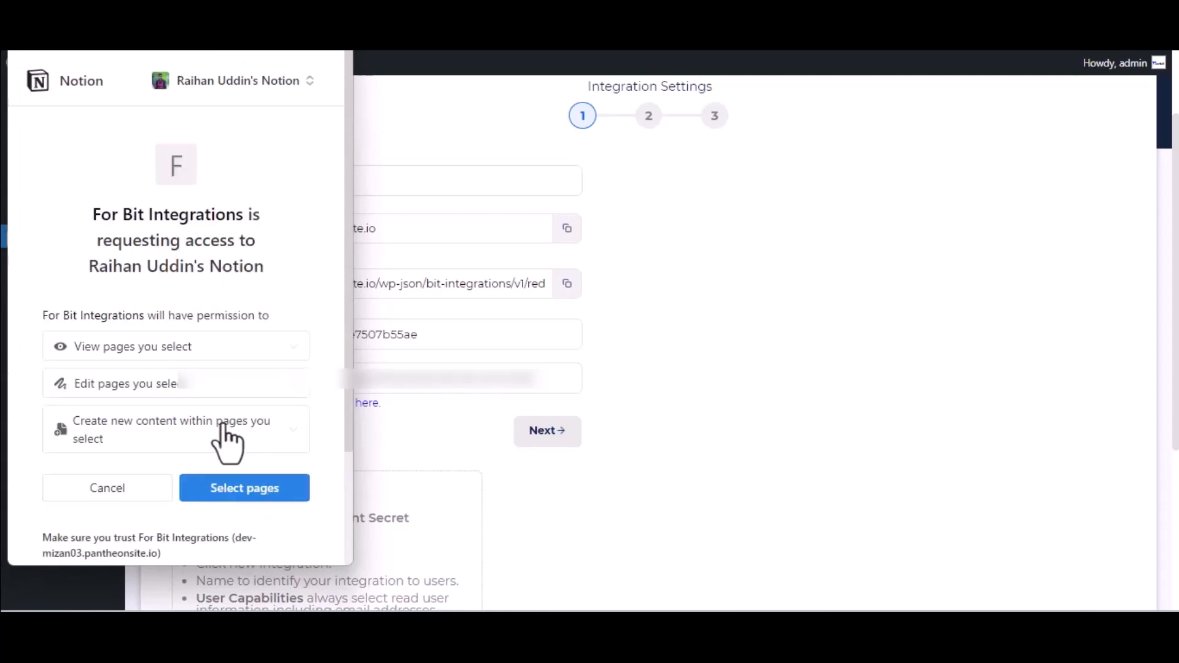
{"action": "left_click", "coordinate": [235, 491]}
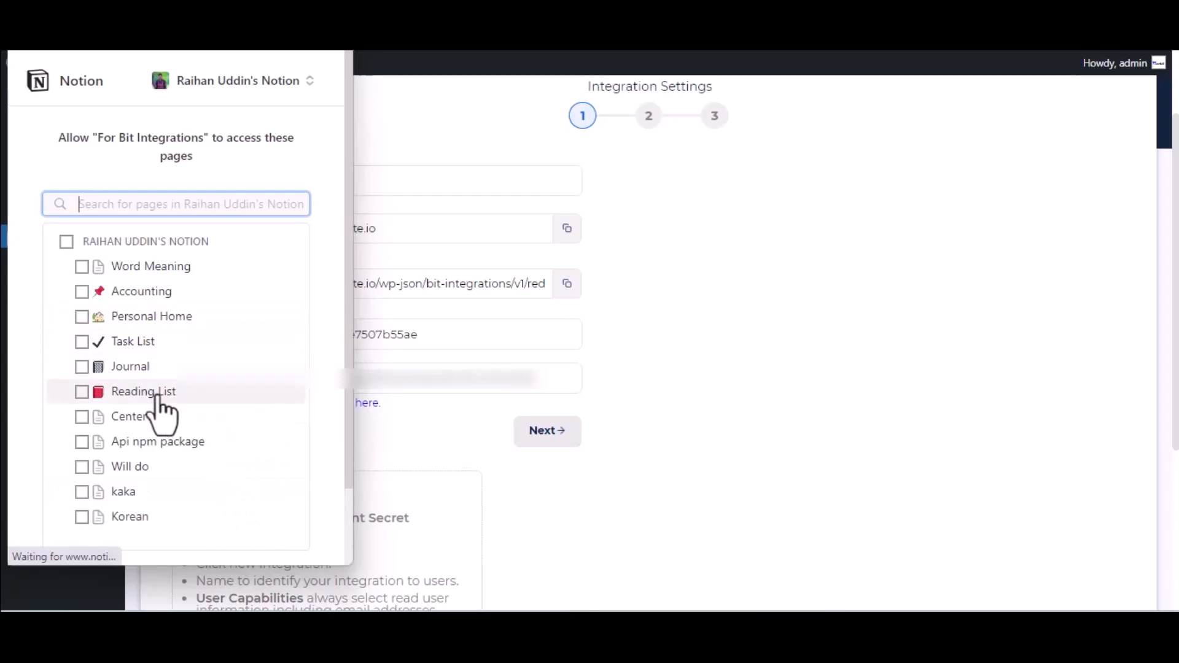
{"action": "left_click", "coordinate": [143, 367]}
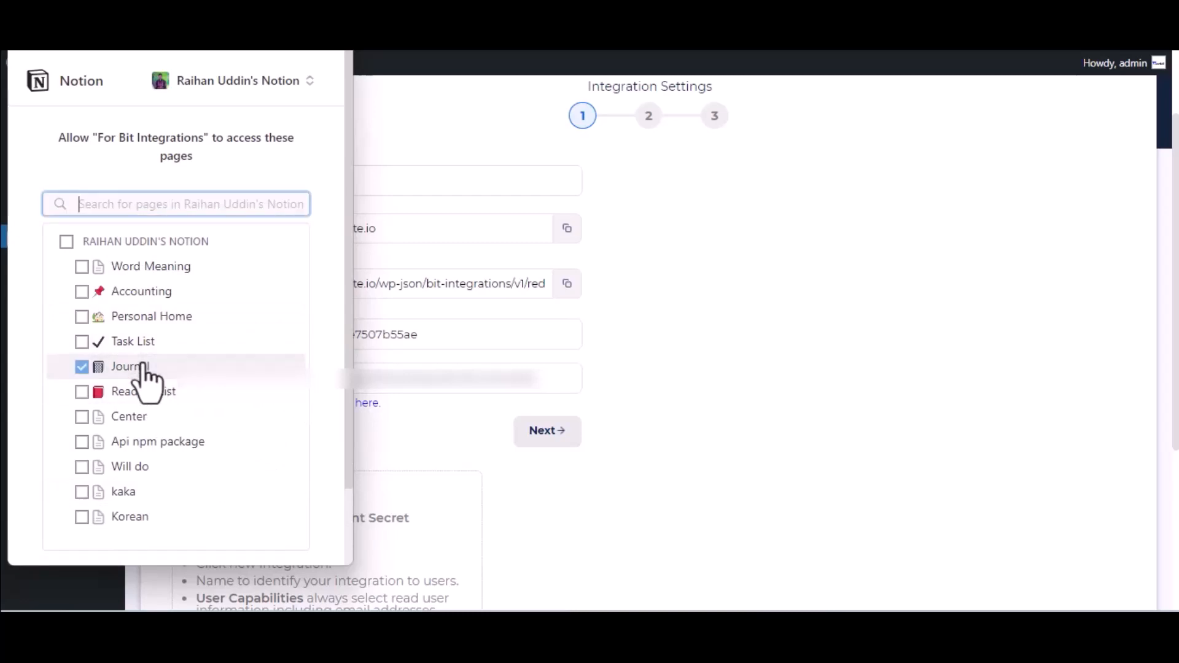
{"action": "scroll", "coordinate": [142, 378], "scroll_direction": "down", "scroll_amount": 2}
{"action": "left_click", "coordinate": [244, 496]}
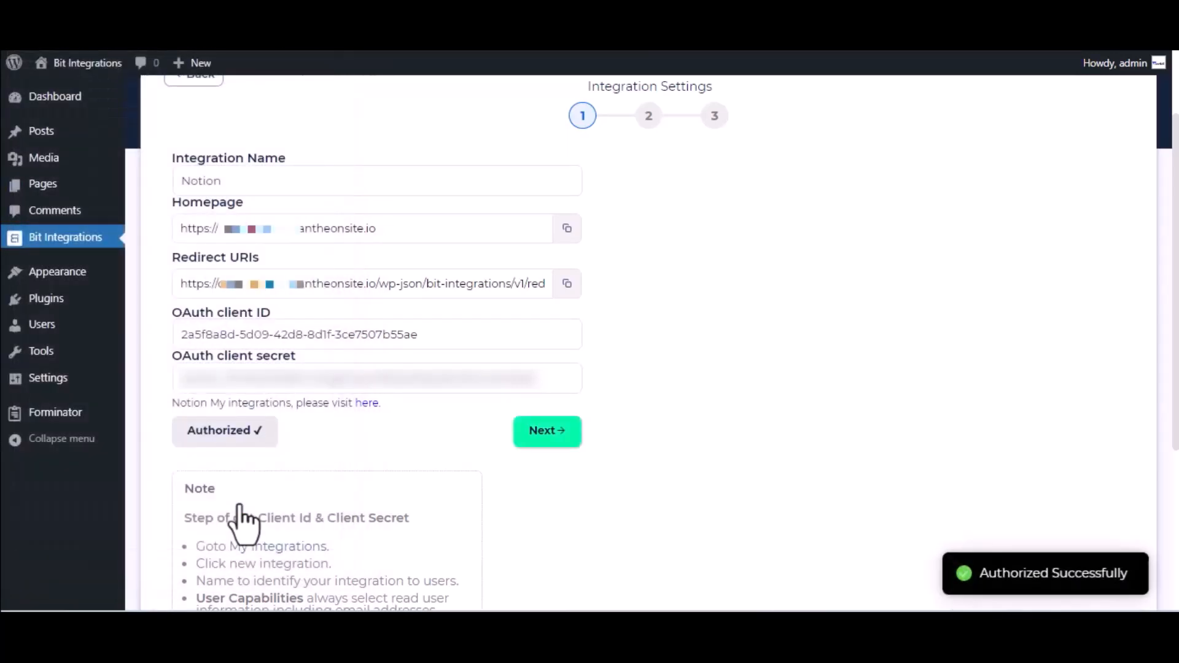
{"action": "left_click", "coordinate": [568, 431]}
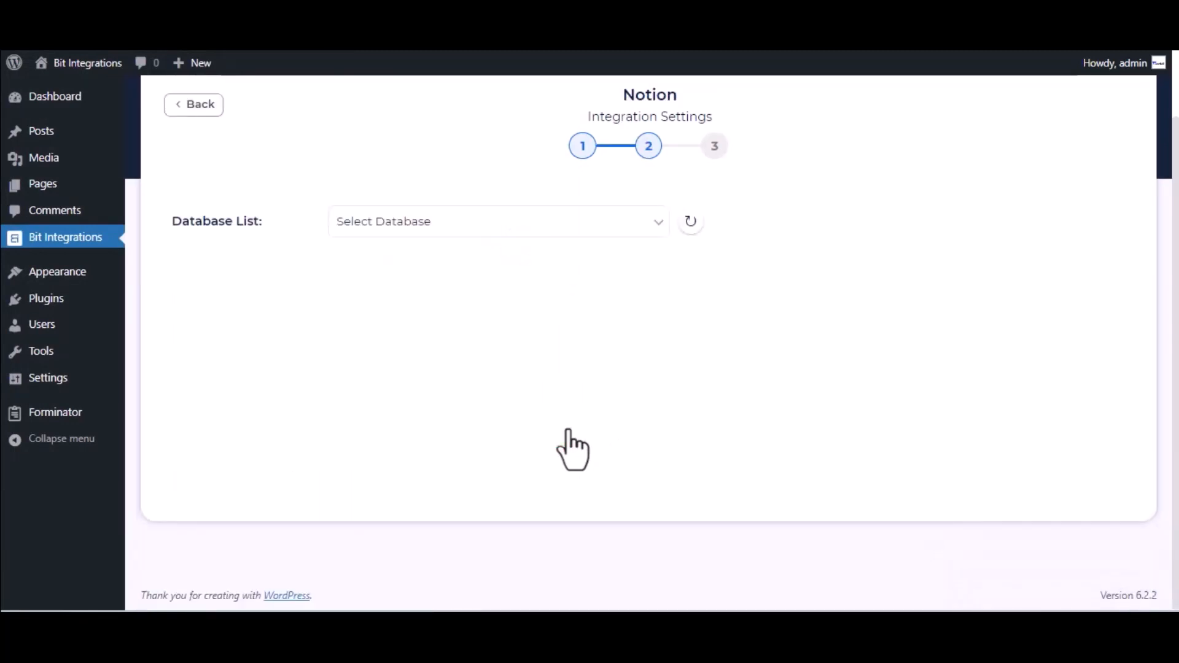
Step: Choose the Journal database and map the Name-1 form field to Name
{"action": "left_click", "coordinate": [440, 229]}
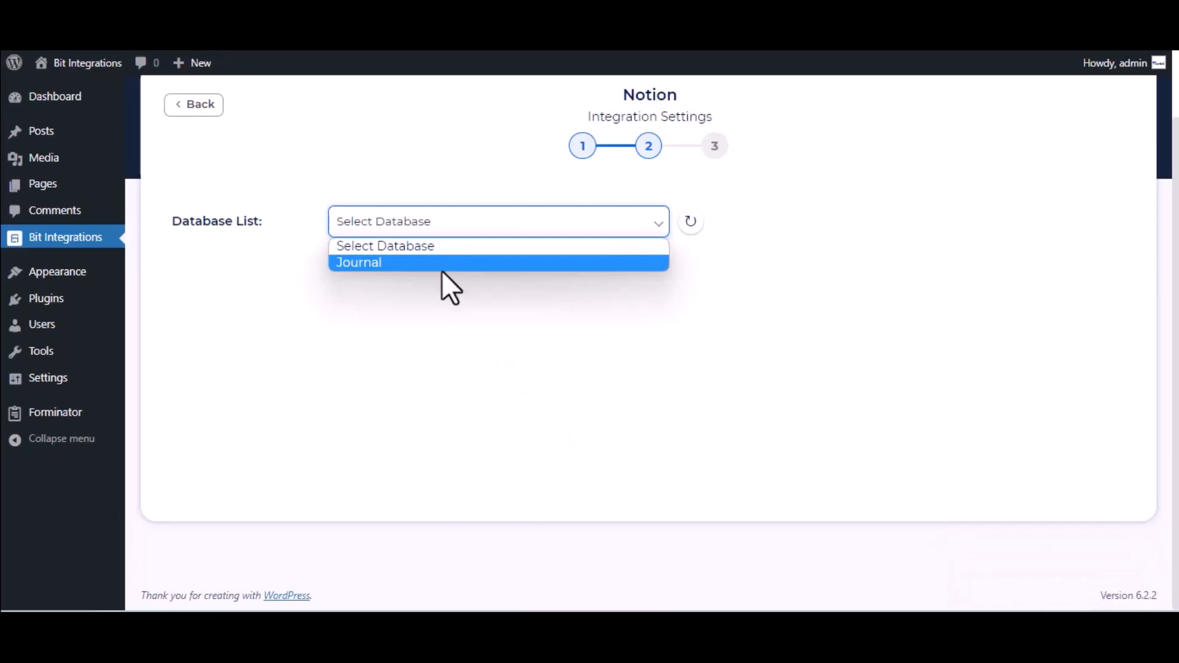
{"action": "left_click", "coordinate": [441, 268]}
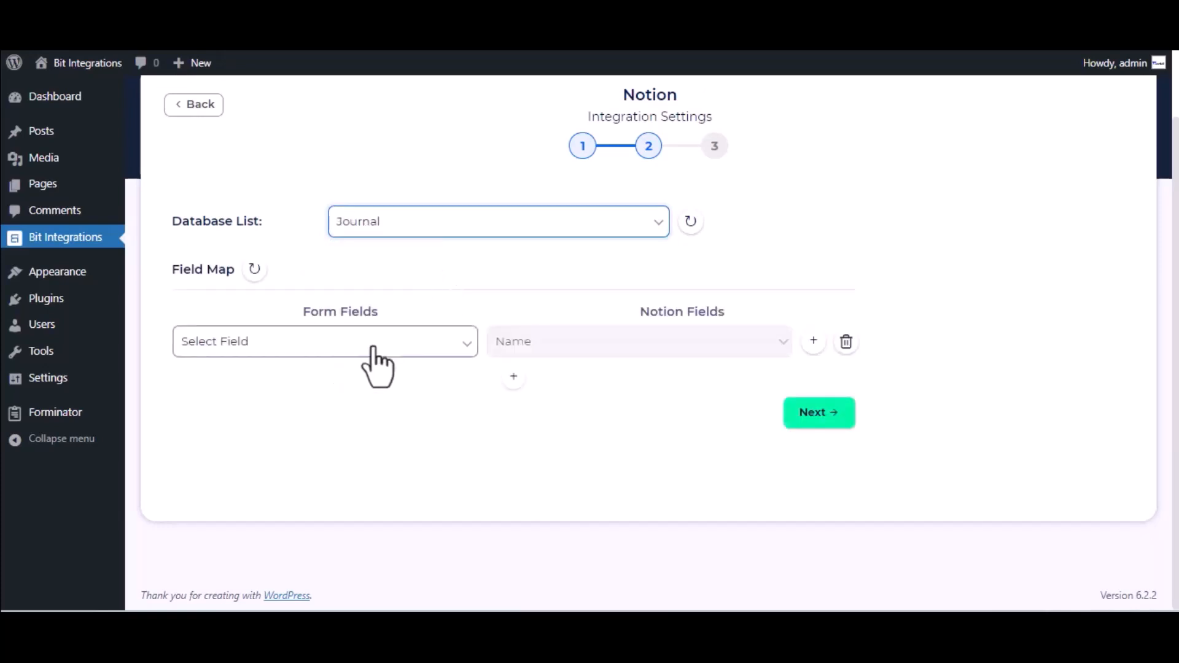
{"action": "left_click", "coordinate": [378, 346]}
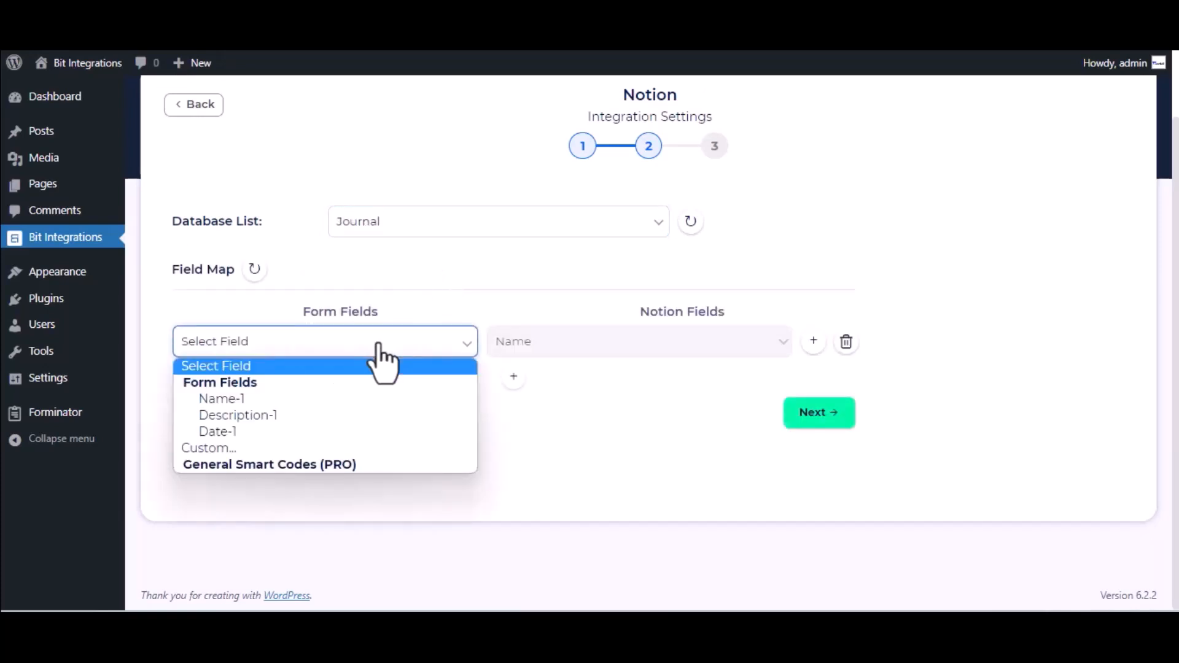
{"action": "left_click", "coordinate": [351, 402]}
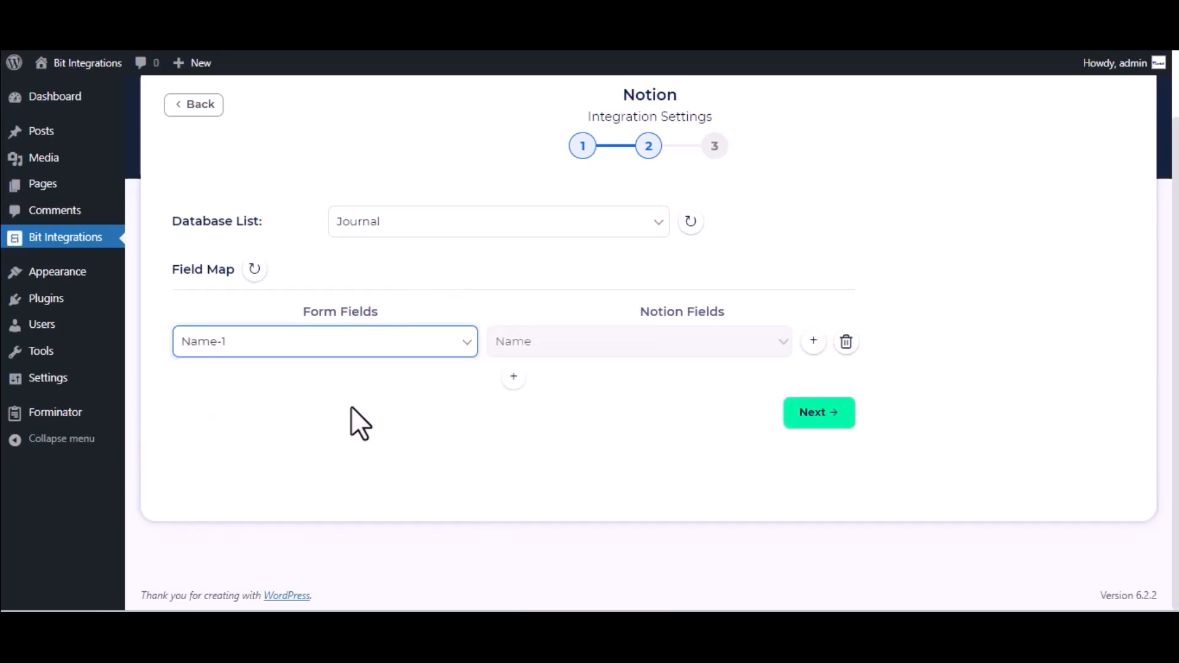
Step: Add a second mapping of Description-1 to Tags, then finish and save the integration
{"action": "left_click", "coordinate": [513, 378]}
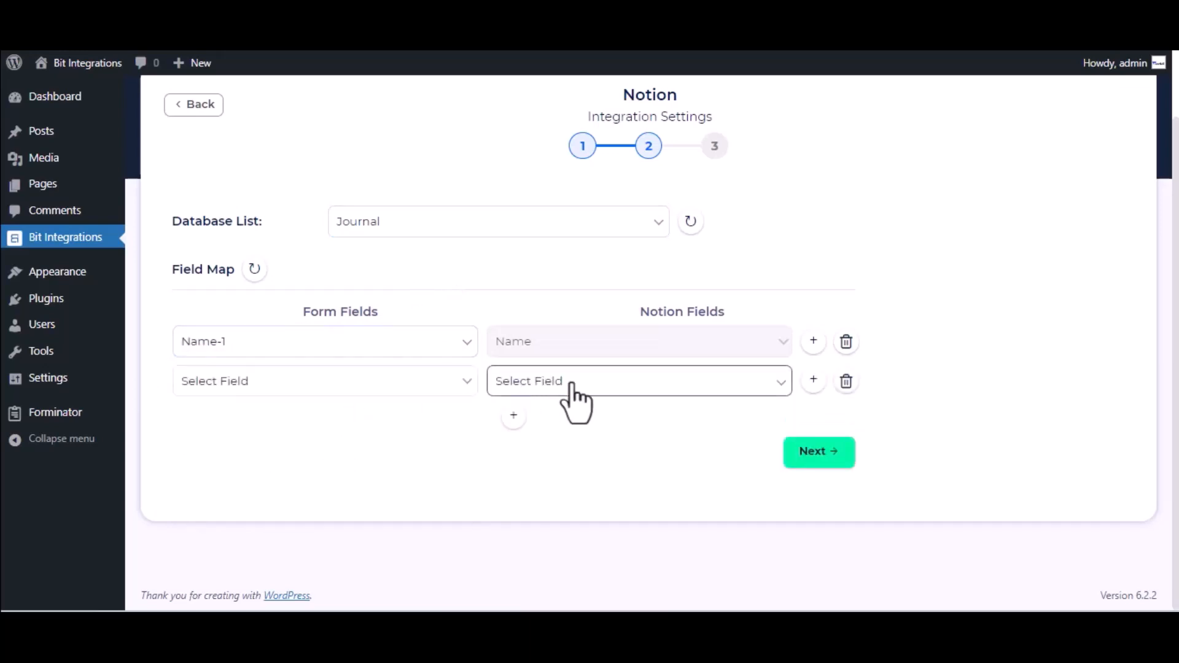
{"action": "left_click", "coordinate": [598, 383]}
{"action": "left_click", "coordinate": [588, 421]}
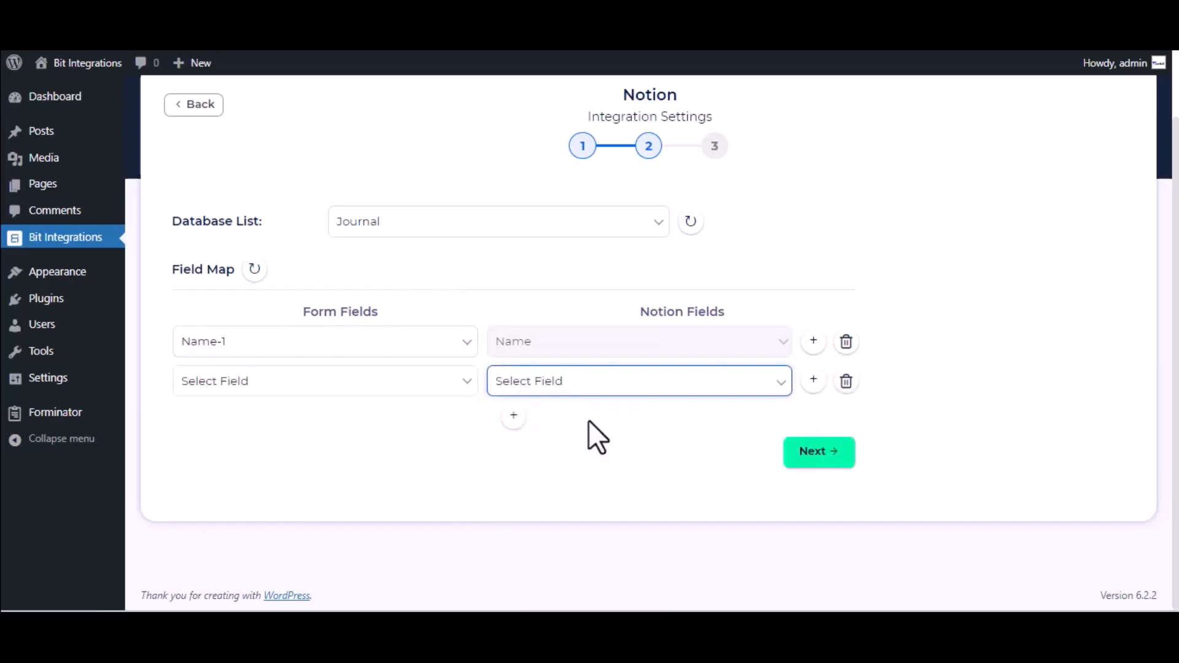
{"action": "left_click", "coordinate": [584, 393]}
{"action": "left_click", "coordinate": [587, 422]}
{"action": "left_click", "coordinate": [387, 384]}
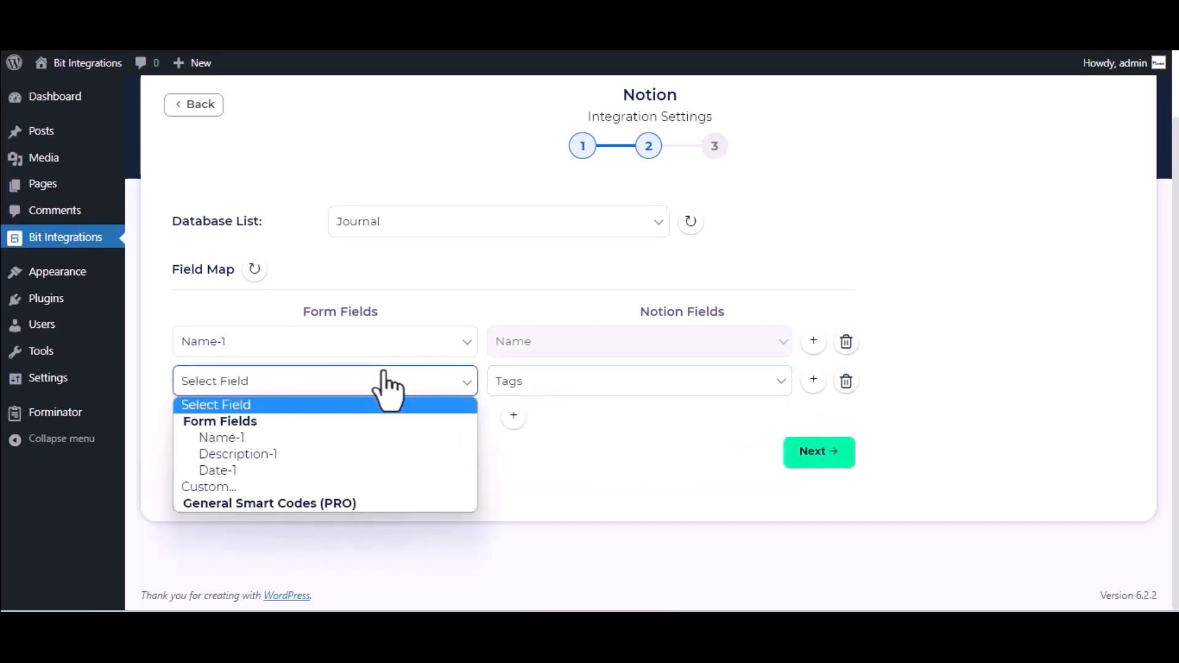
{"action": "left_click", "coordinate": [281, 456]}
{"action": "left_click", "coordinate": [822, 453]}
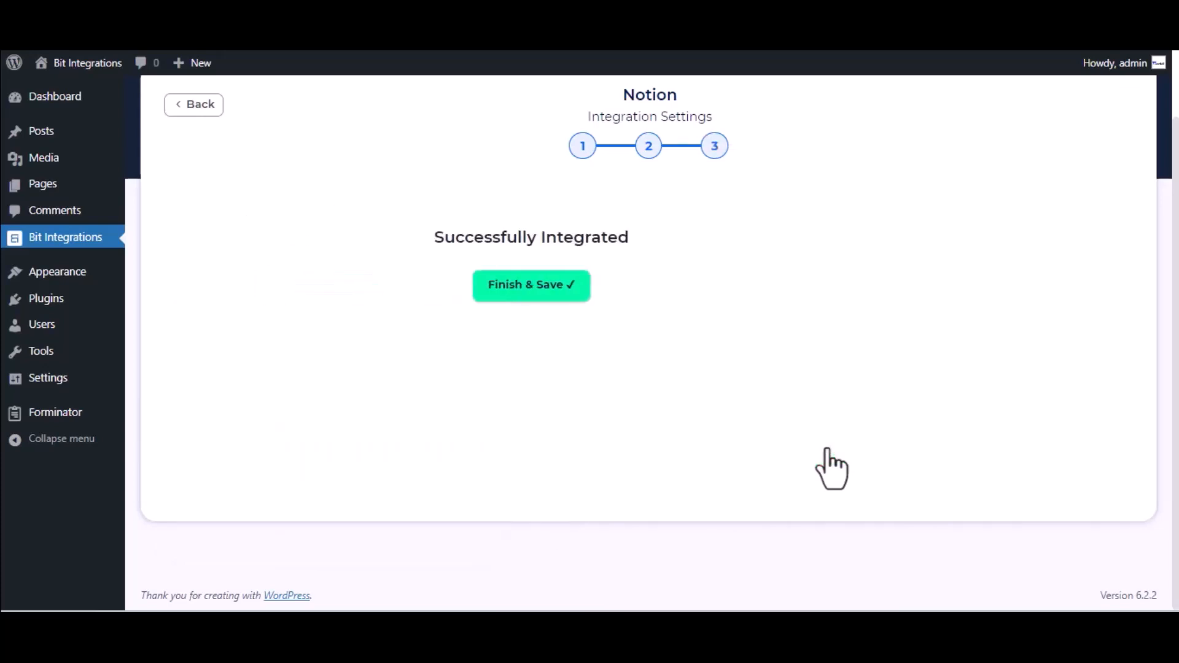
{"action": "left_click", "coordinate": [668, 296]}
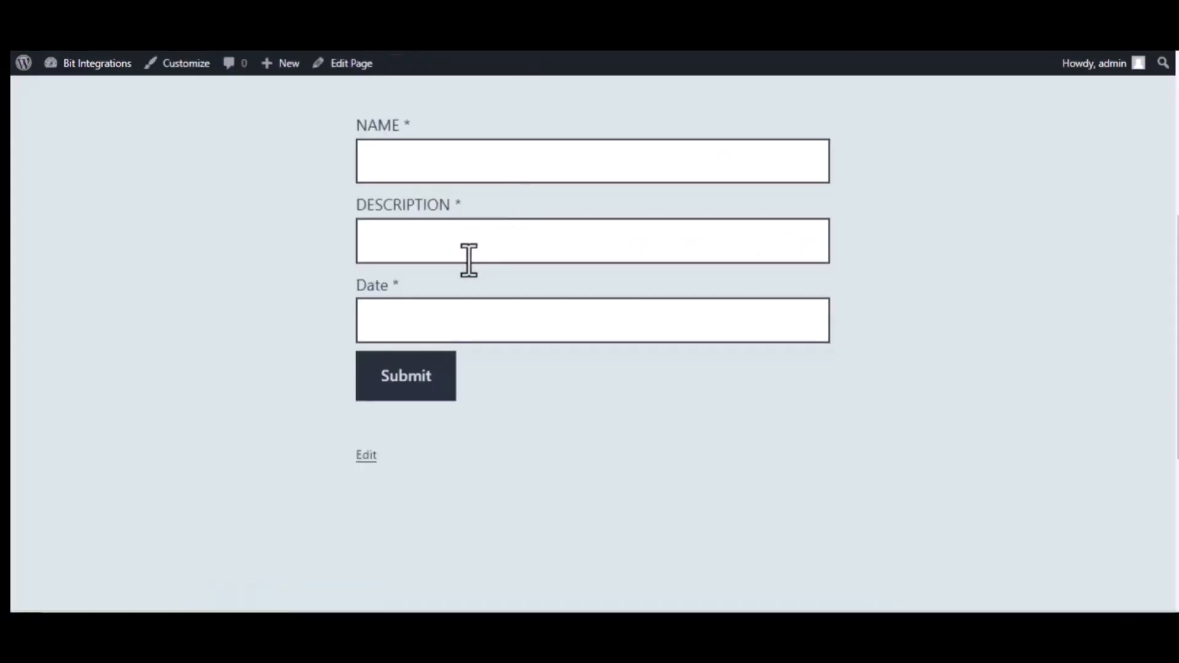
Step: Submit the WS Form with 'Bit Integrations', 'Welcome to Bit Integrations Plugin' and 09/22/2023
{"action": "left_click", "coordinate": [450, 166]}
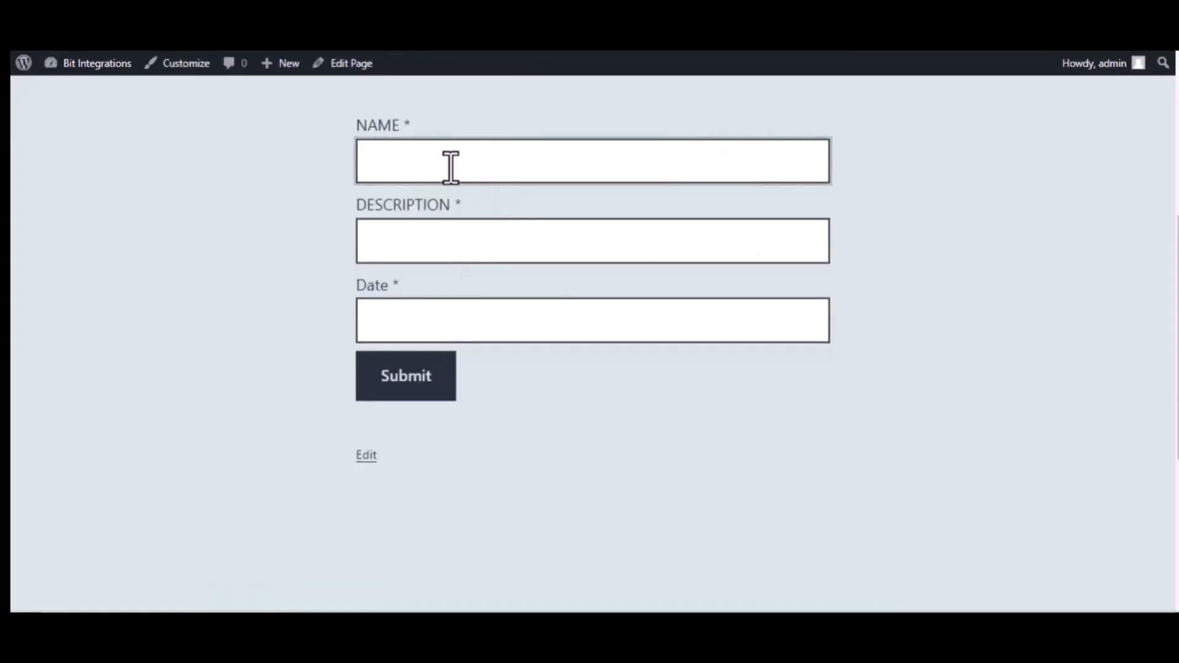
{"action": "type", "text": "Bit Integrations"}
{"action": "left_click", "coordinate": [468, 236]}
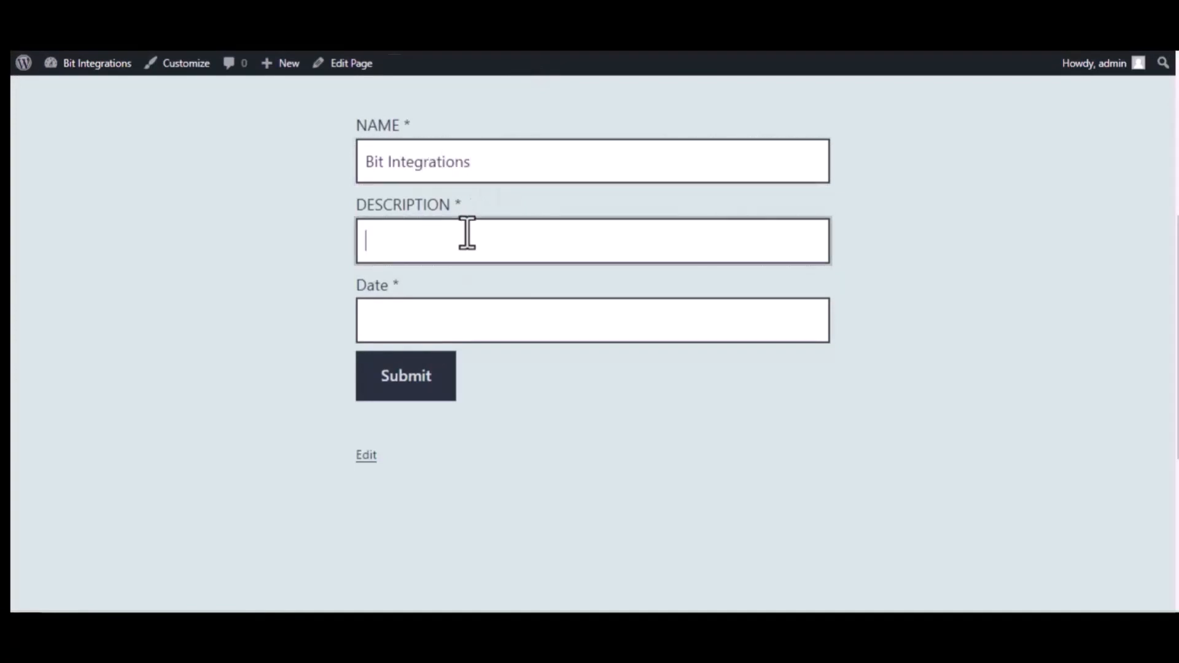
{"action": "type", "text": "Welcome to Bi"}
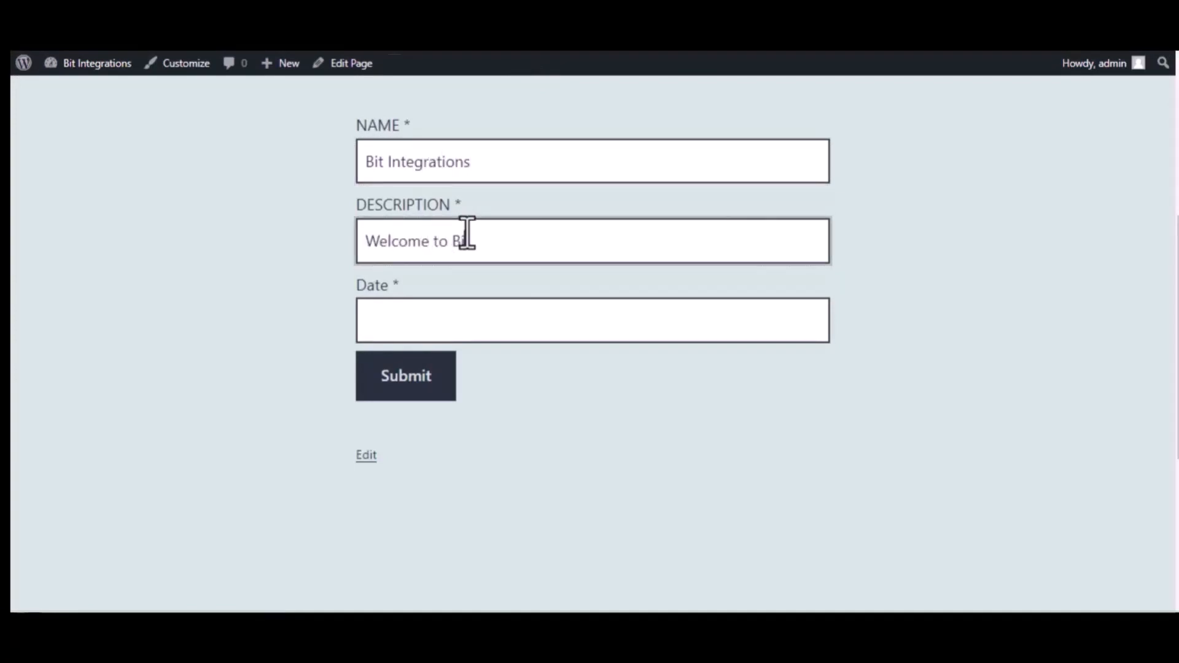
{"action": "type", "text": "t Integrations Plugin"}
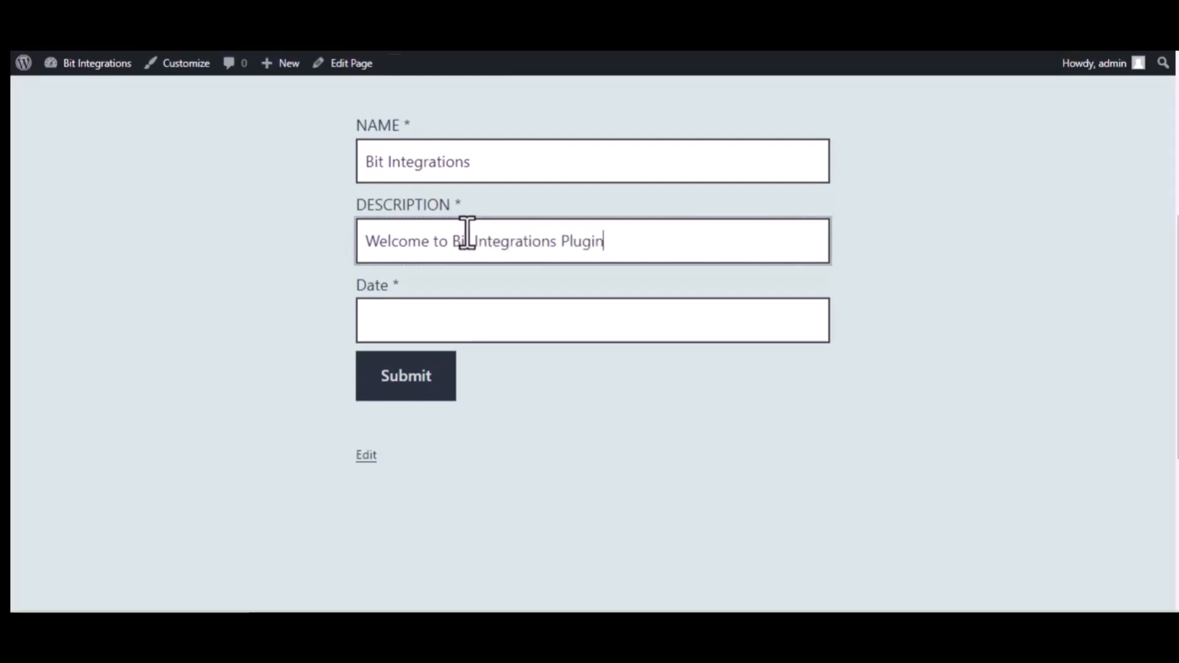
{"action": "left_click", "coordinate": [491, 318]}
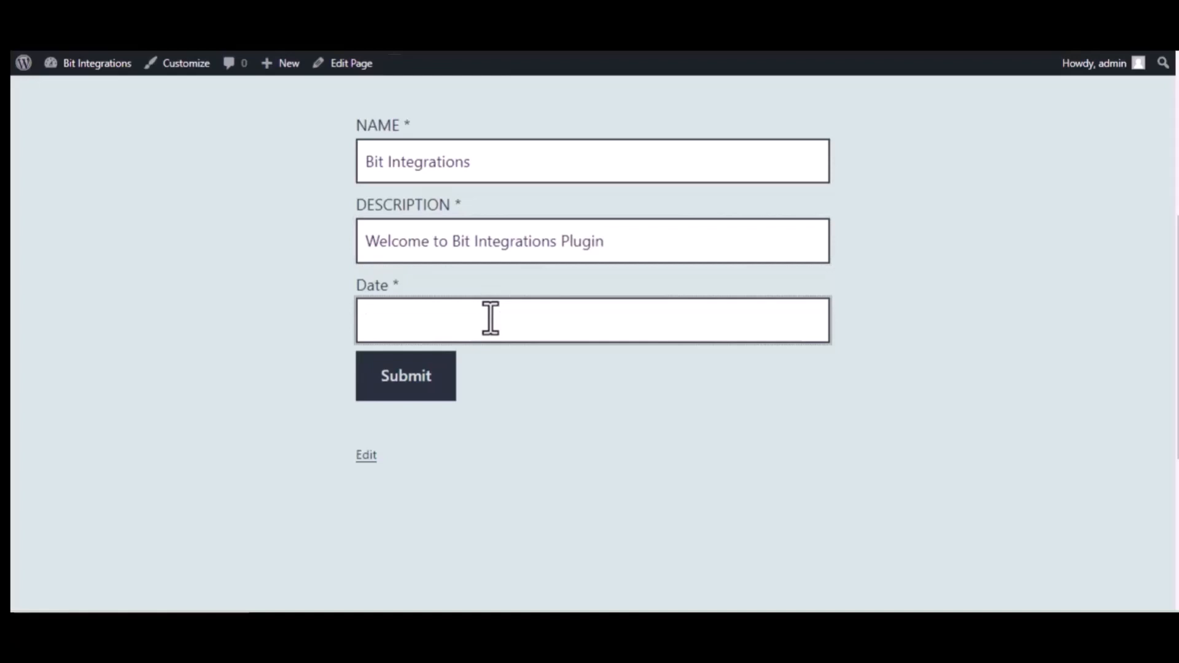
{"action": "type", "text": "09/22"}
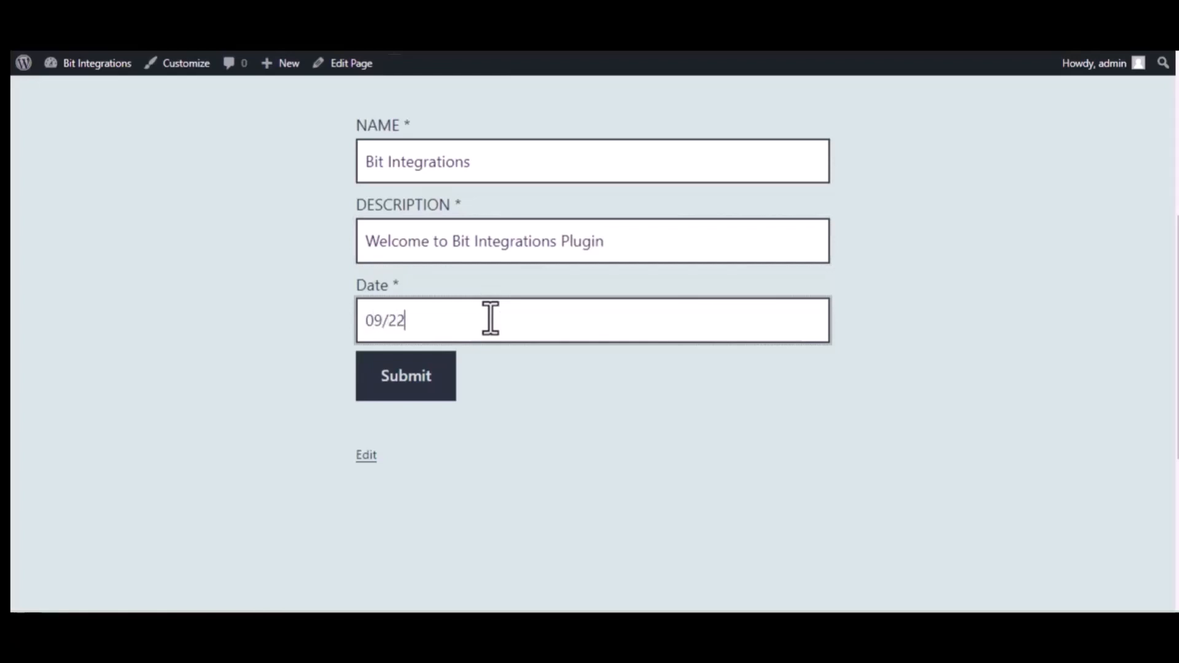
{"action": "type", "text": "/2022"}
{"action": "left_click", "coordinate": [410, 384]}
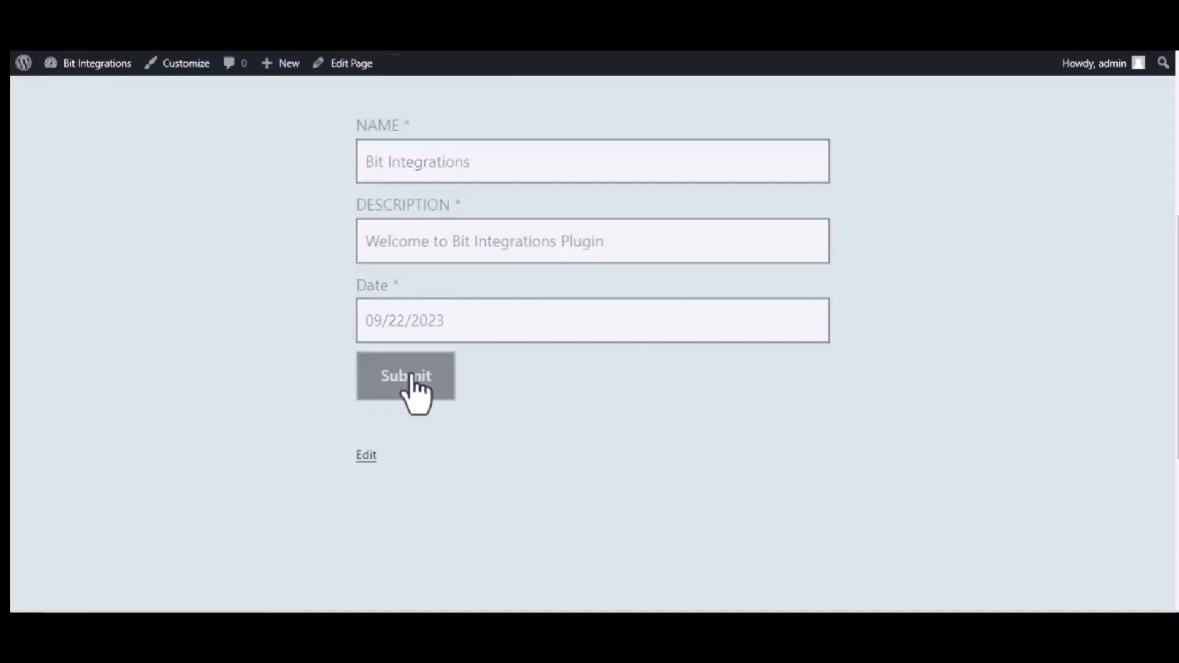